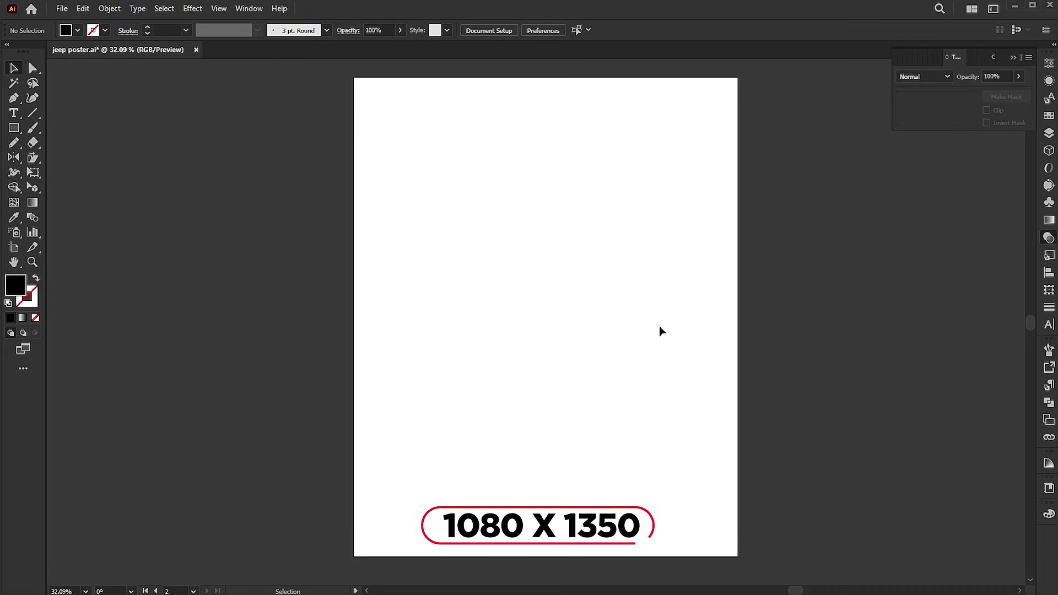
Draw a rectangle covering the whole artboard.
{"action": "key", "text": "z"}
{"action": "scroll", "coordinate": [602, 256], "scroll_direction": "up", "scroll_amount": 3}
{"action": "left_click_drag", "start_coordinate": [568, 216], "coordinate": [739, 268]}
{"action": "key", "text": "ctrl+0"}
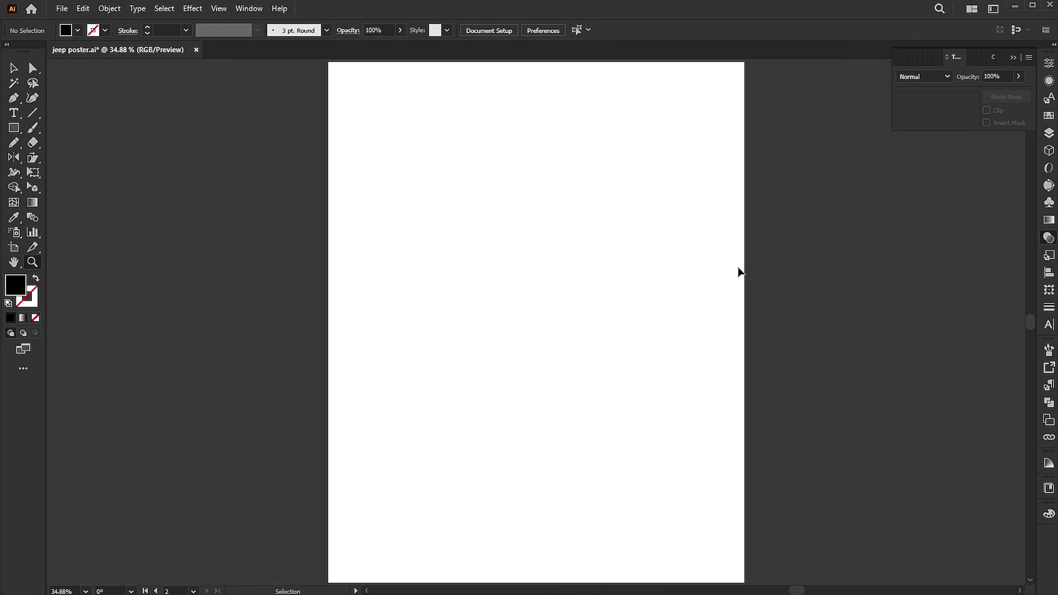
{"action": "left_click_drag", "start_coordinate": [576, 220], "coordinate": [560, 222]}
{"action": "key", "text": "v"}
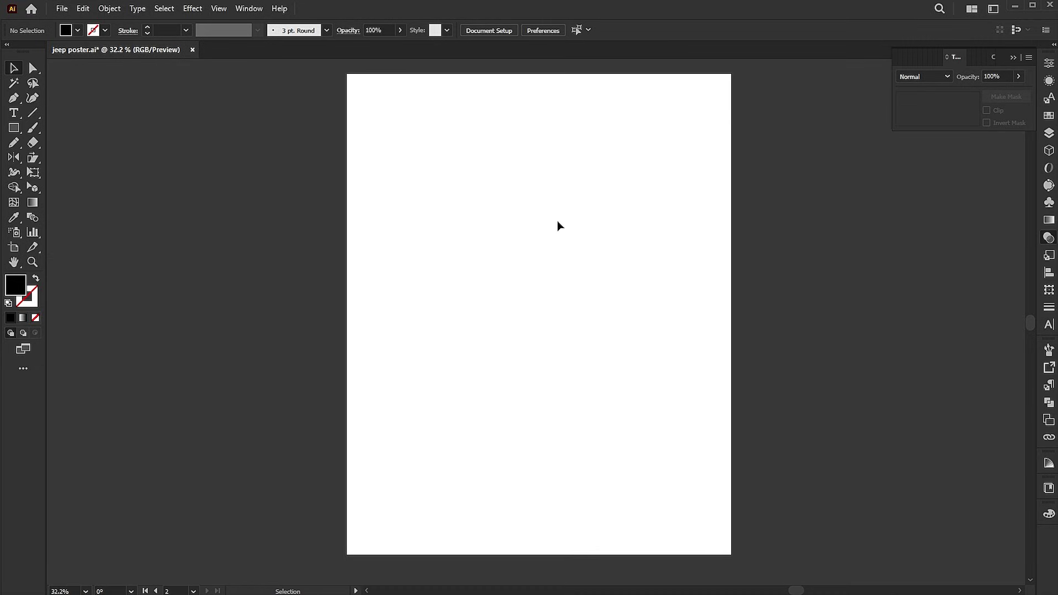
{"action": "key", "text": "m"}
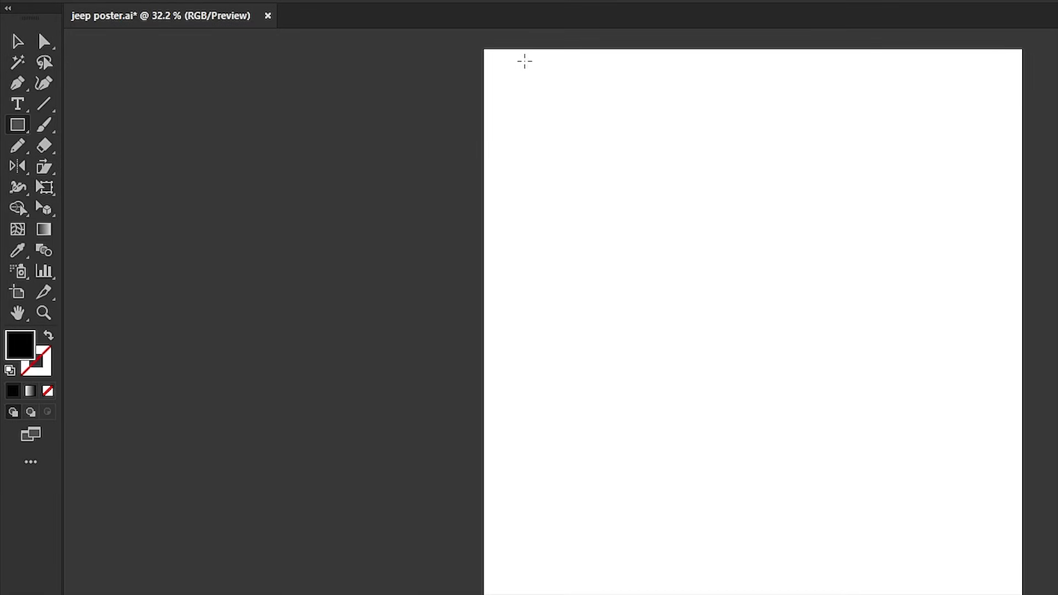
{"action": "left_click_drag", "start_coordinate": [484, 48], "coordinate": [732, 555]}
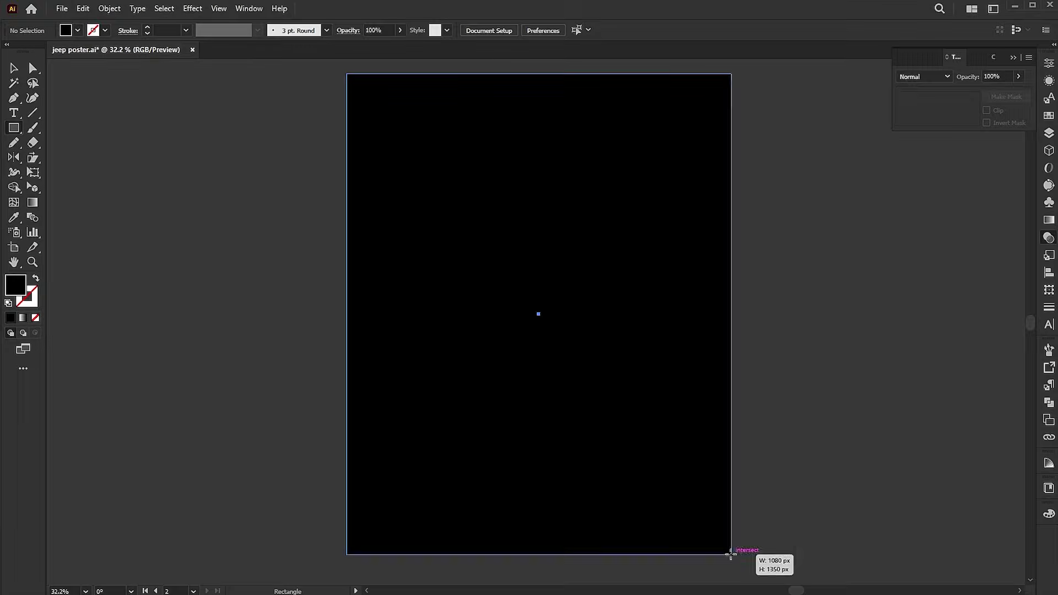
{"action": "key", "text": "v"}
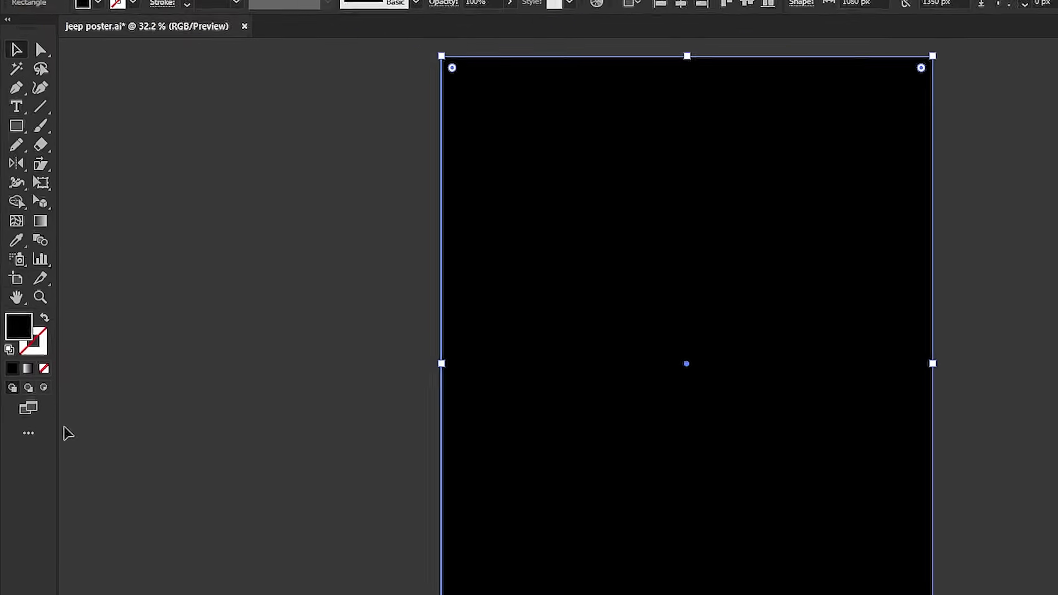
Fill the rectangle with a radial gradient from #FBBA66 to #F68C22.
{"action": "left_click", "coordinate": [33, 397]}
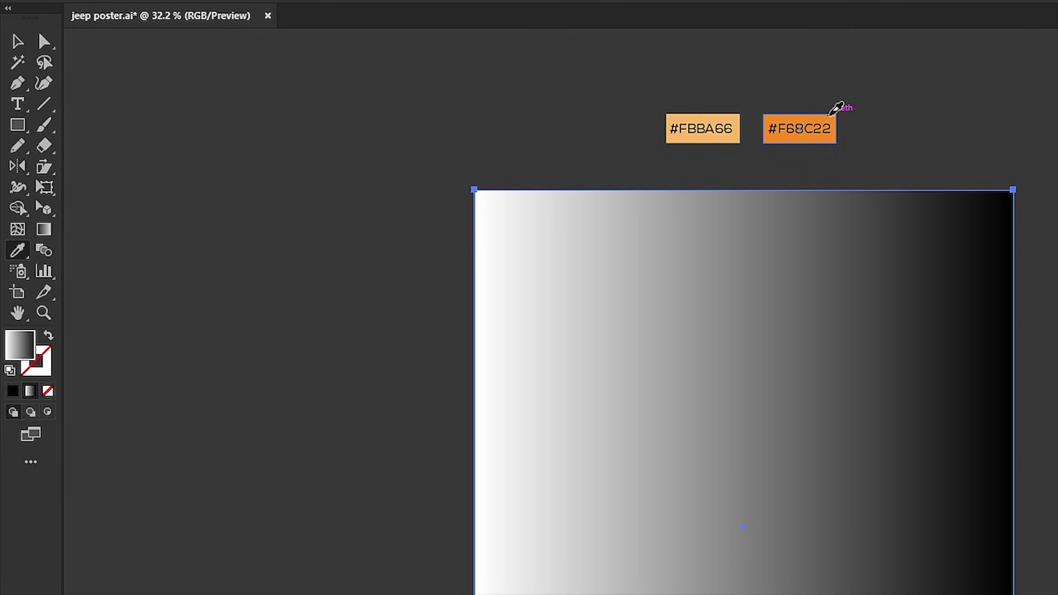
{"action": "left_click", "coordinate": [833, 115]}
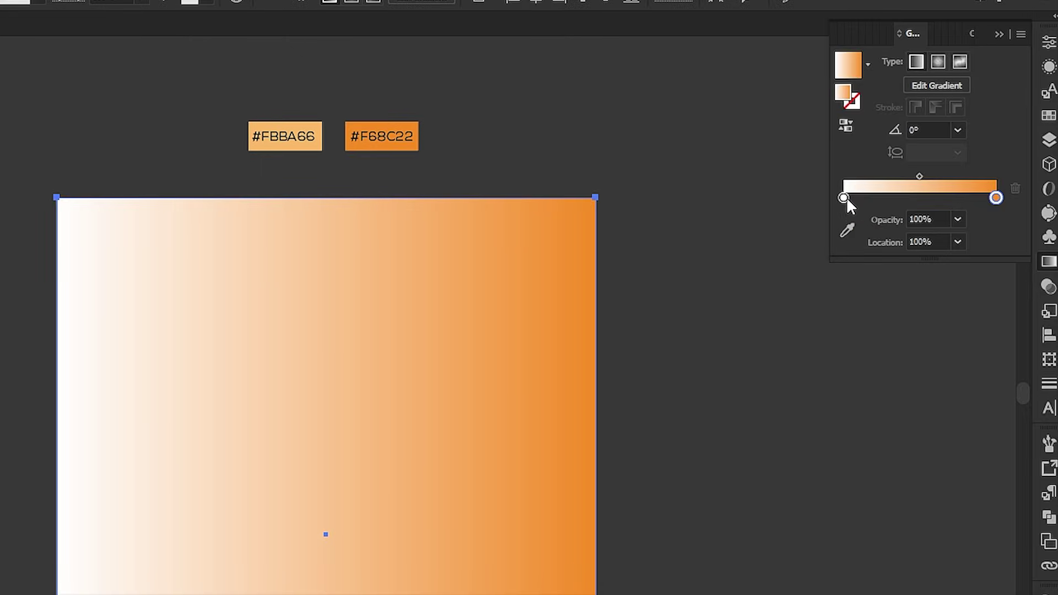
{"action": "left_click", "coordinate": [324, 120]}
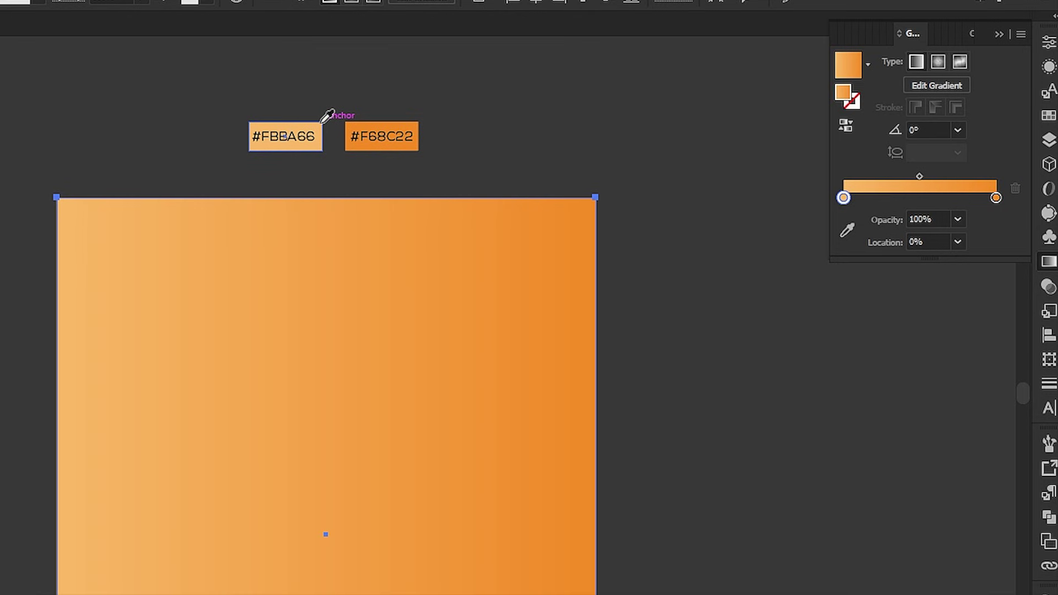
{"action": "left_click", "coordinate": [939, 62]}
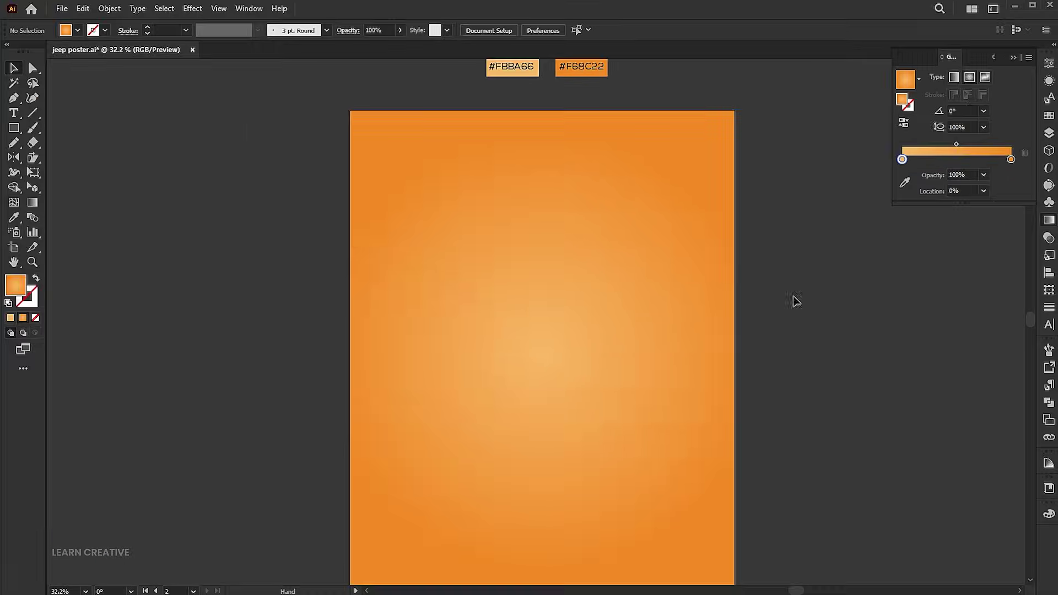
Lock the gradient background rectangle via Object > Lock > Selection.
{"action": "left_click", "coordinate": [634, 293]}
{"action": "key", "text": "ctrl+0"}
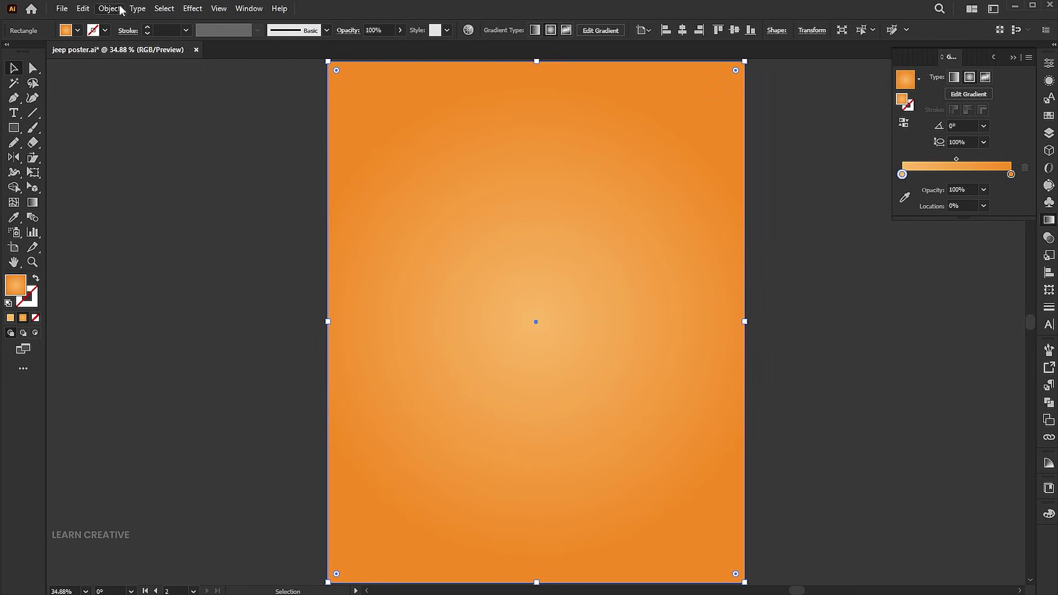
{"action": "left_click", "coordinate": [121, 10]}
{"action": "mouse_move", "coordinate": [124, 109]}
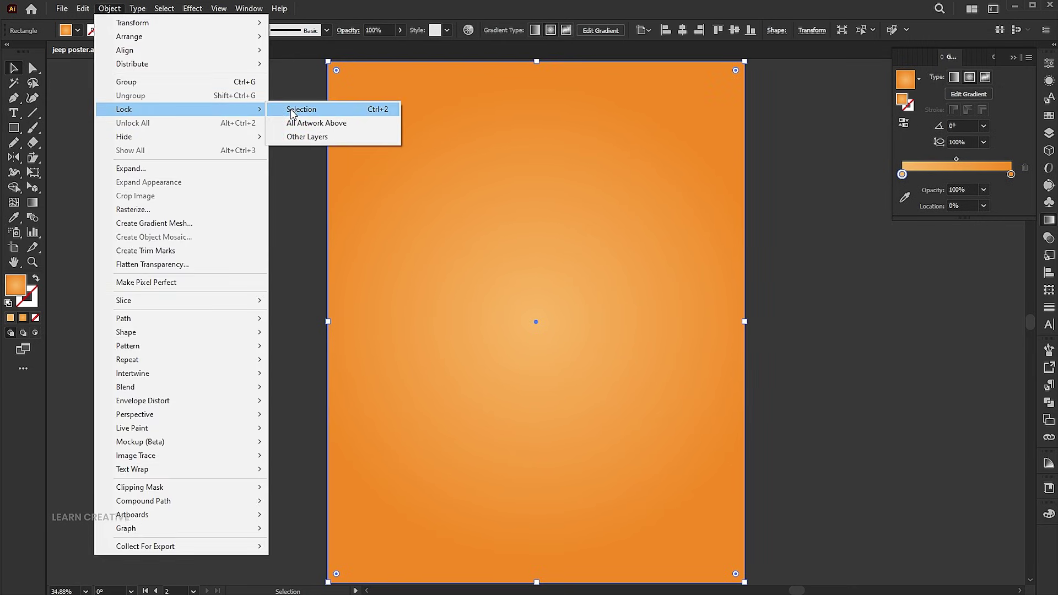
{"action": "left_click", "coordinate": [291, 109]}
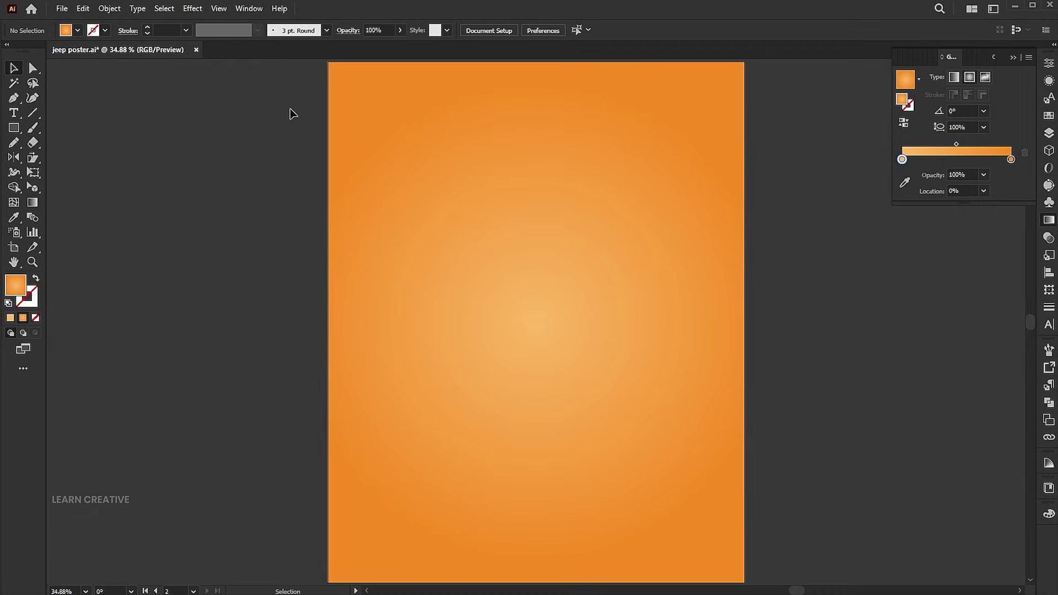
{"action": "scroll", "coordinate": [530, 254], "scroll_direction": "down", "scroll_amount": 1}
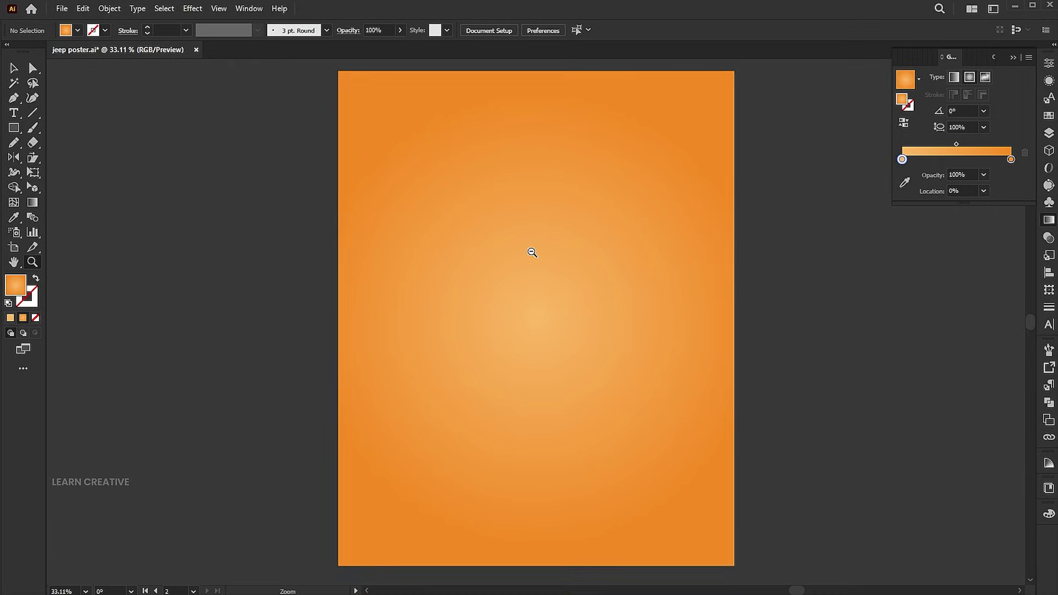
{"action": "left_click", "coordinate": [12, 128]}
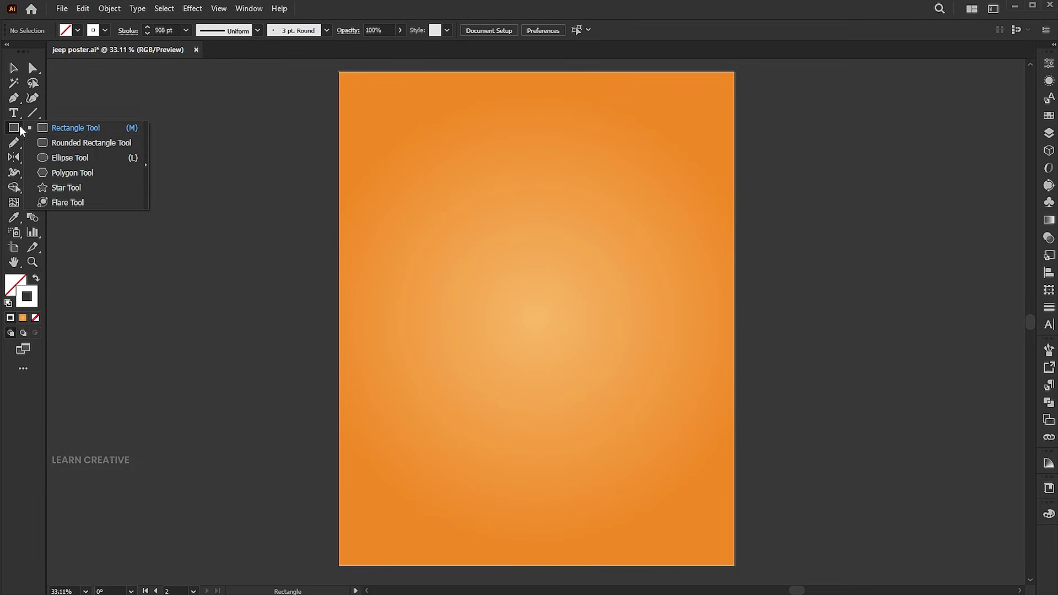
Create a white three-sided polygon on the canvas.
{"action": "left_click", "coordinate": [89, 174]}
{"action": "left_click", "coordinate": [545, 252]}
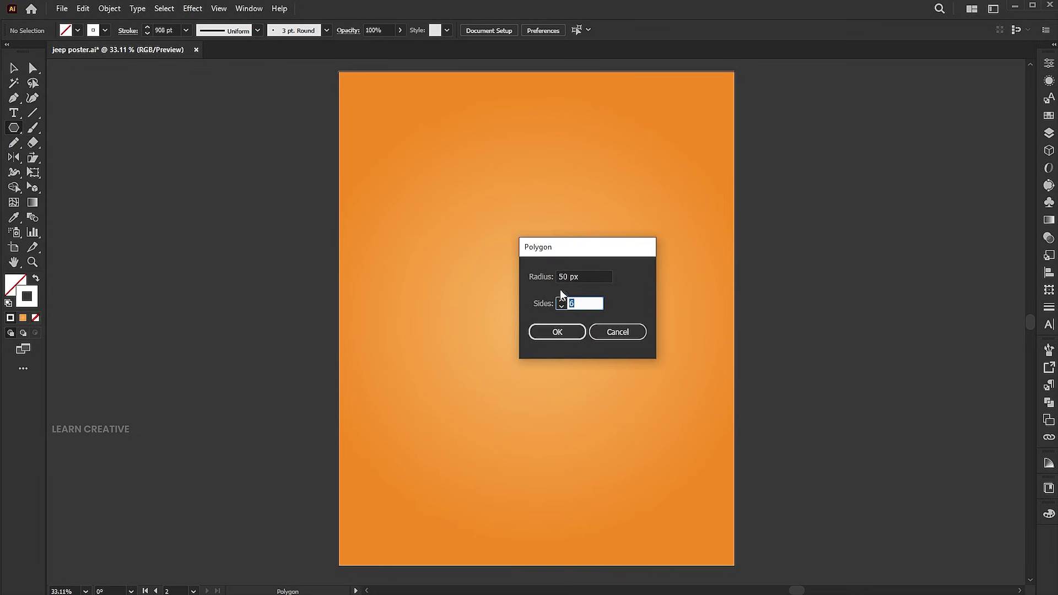
{"action": "key", "text": "Return"}
{"action": "key", "text": "ctrl+shift+a"}
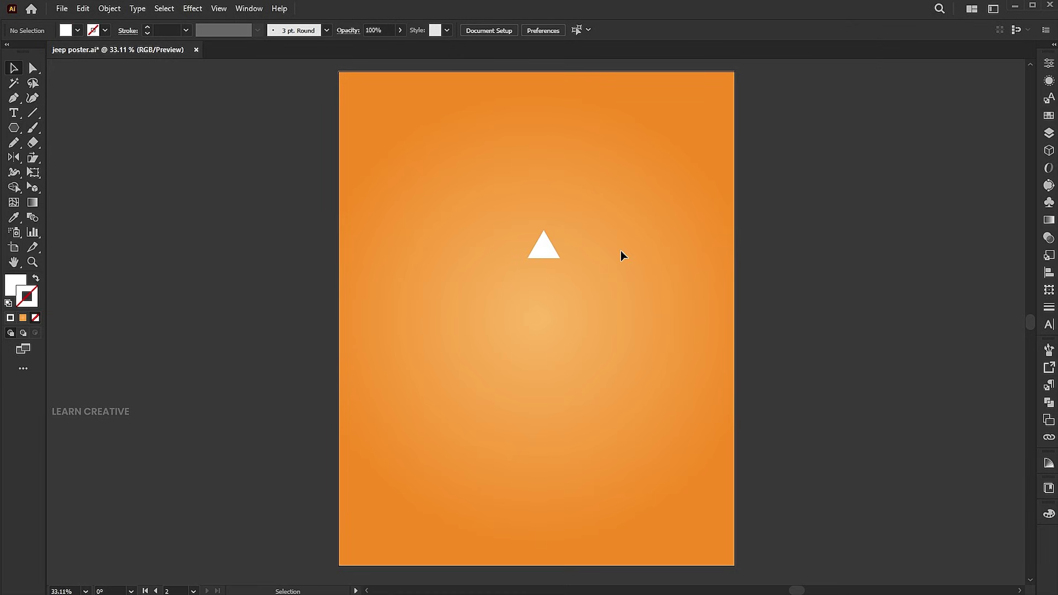
{"action": "key", "text": "v"}
{"action": "left_click", "coordinate": [535, 252]}
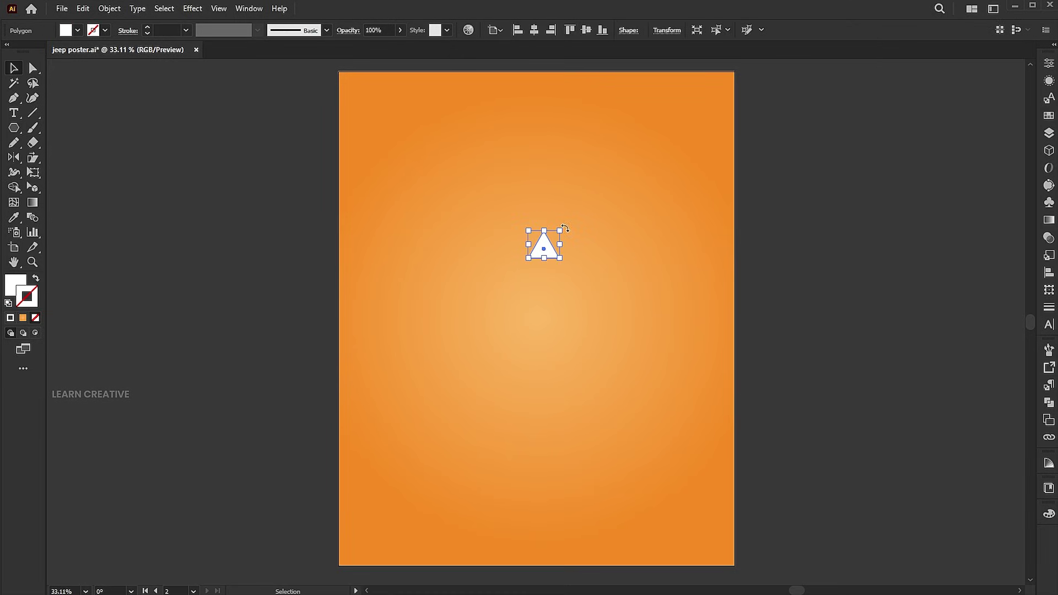
Rotate the triangle 180°, stretch it into a thin spike, and move it to the top edge.
{"action": "left_click_drag", "start_coordinate": [571, 223], "coordinate": [503, 339]}
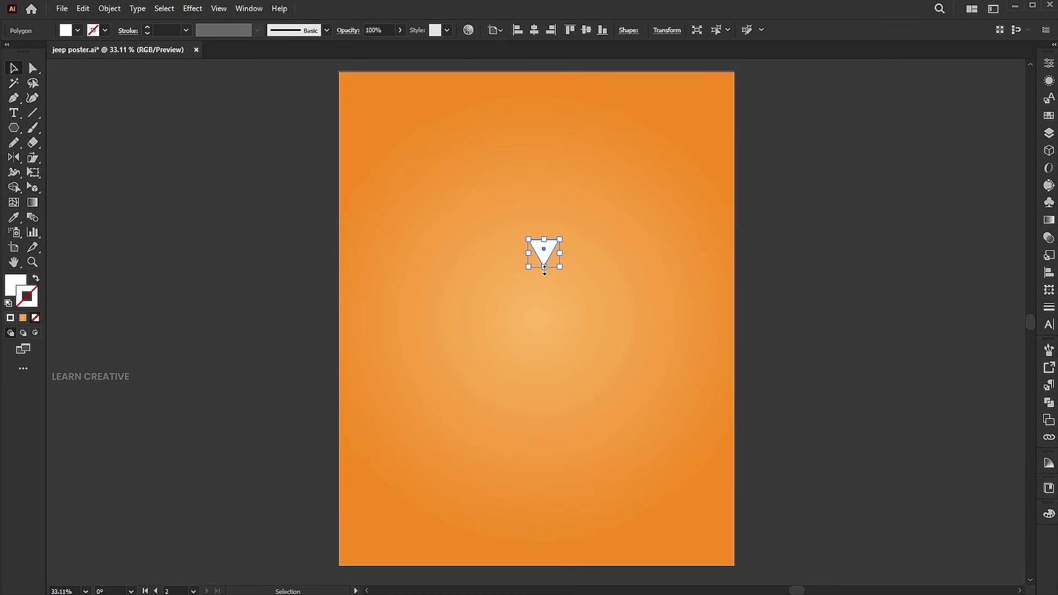
{"action": "left_click_drag", "start_coordinate": [544, 270], "coordinate": [544, 428]}
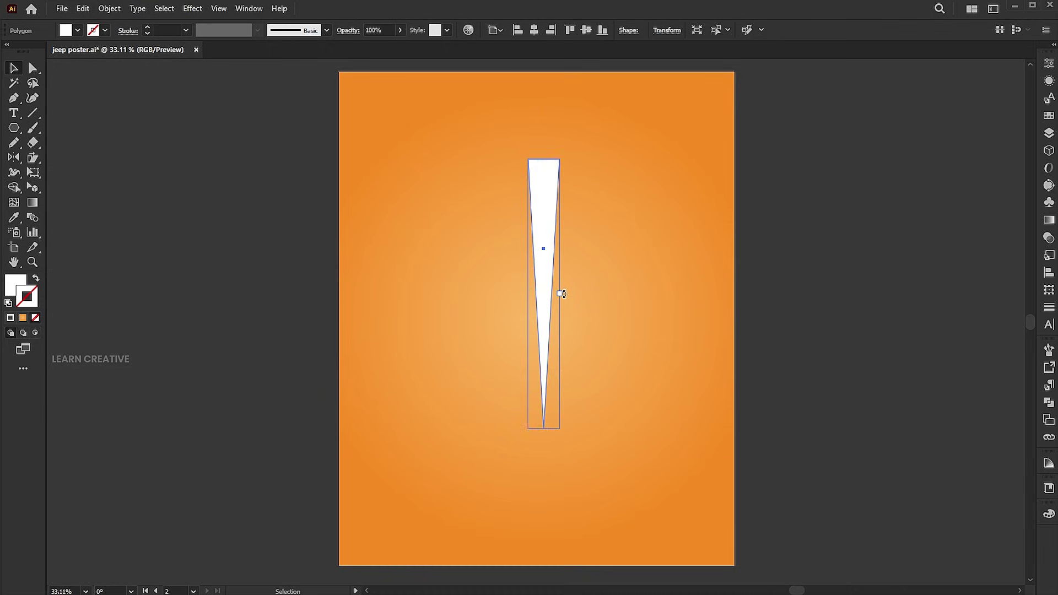
{"action": "left_click_drag", "start_coordinate": [563, 295], "coordinate": [548, 199]}
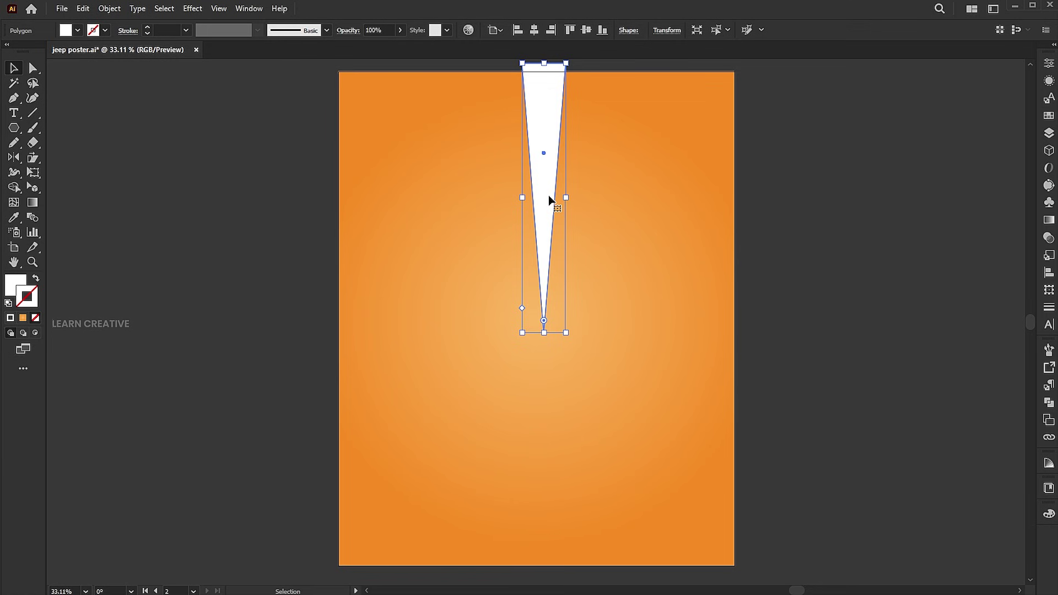
{"action": "left_click", "coordinate": [109, 8]}
{"action": "mouse_move", "coordinate": [128, 360]}
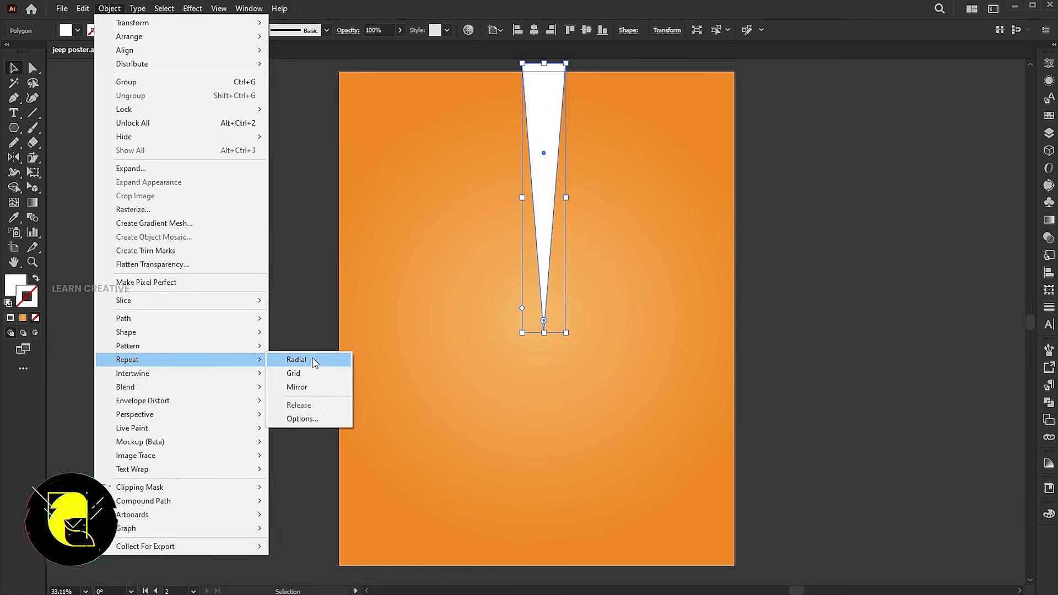
Turn the spike into a radial repeat of 16 rays.
{"action": "left_click", "coordinate": [311, 360]}
{"action": "left_click_drag", "start_coordinate": [544, 199], "coordinate": [543, 266]}
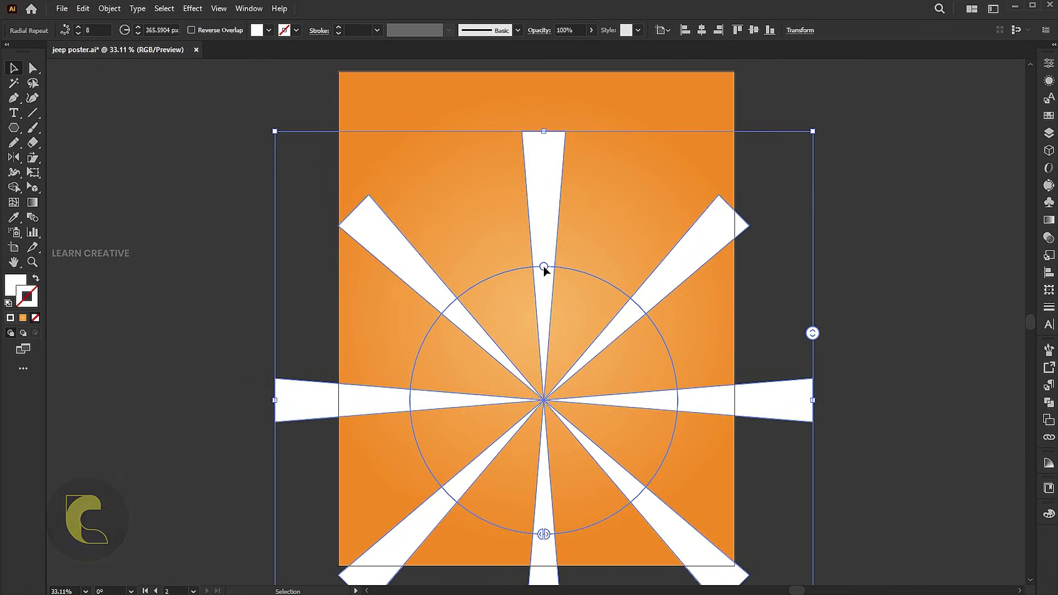
{"action": "mouse_move", "coordinate": [814, 335]}
{"action": "left_mouse_down"}
{"action": "mouse_move", "coordinate": [815, 309]}
{"action": "mouse_move", "coordinate": [816, 327]}
{"action": "left_mouse_up"}
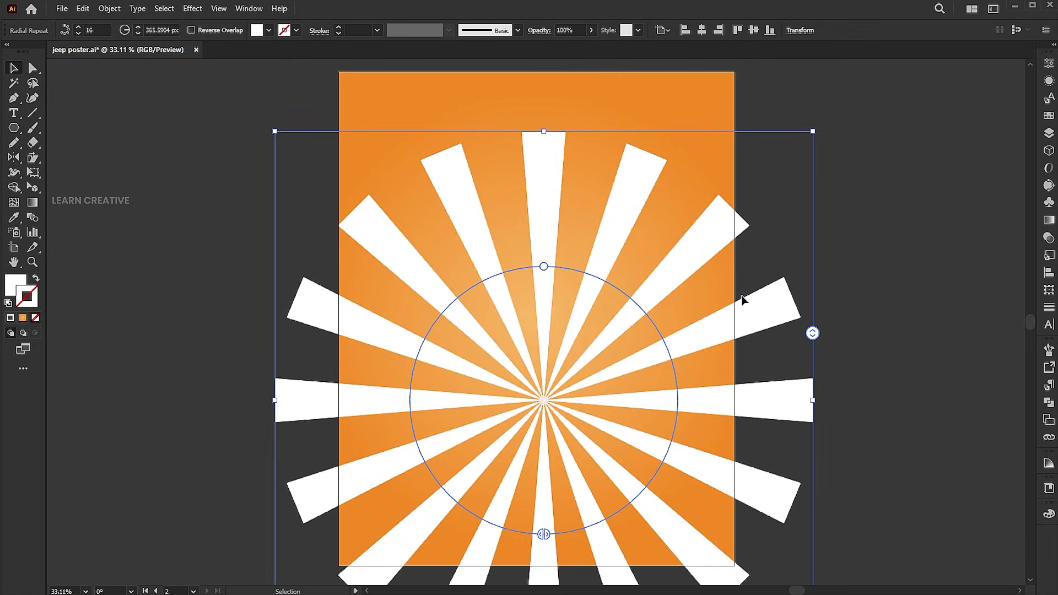
{"action": "left_click_drag", "start_coordinate": [542, 130], "coordinate": [543, 124]}
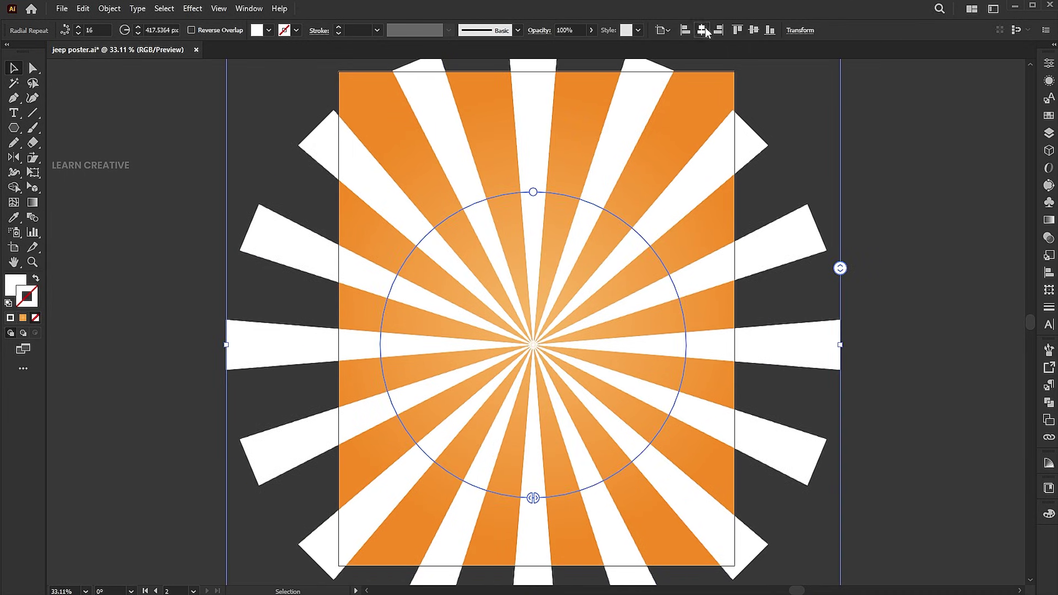
Centre the sunburst on the artboard and enlarge it slightly.
{"action": "left_click", "coordinate": [703, 30]}
{"action": "left_click", "coordinate": [752, 29]}
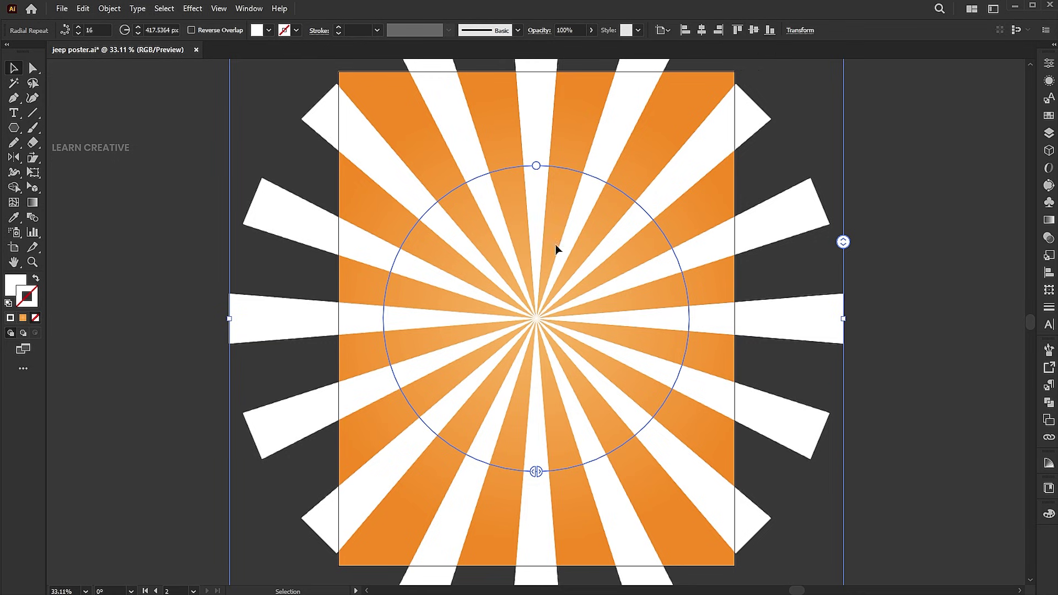
{"action": "left_click_drag", "start_coordinate": [846, 318], "coordinate": [849, 319]}
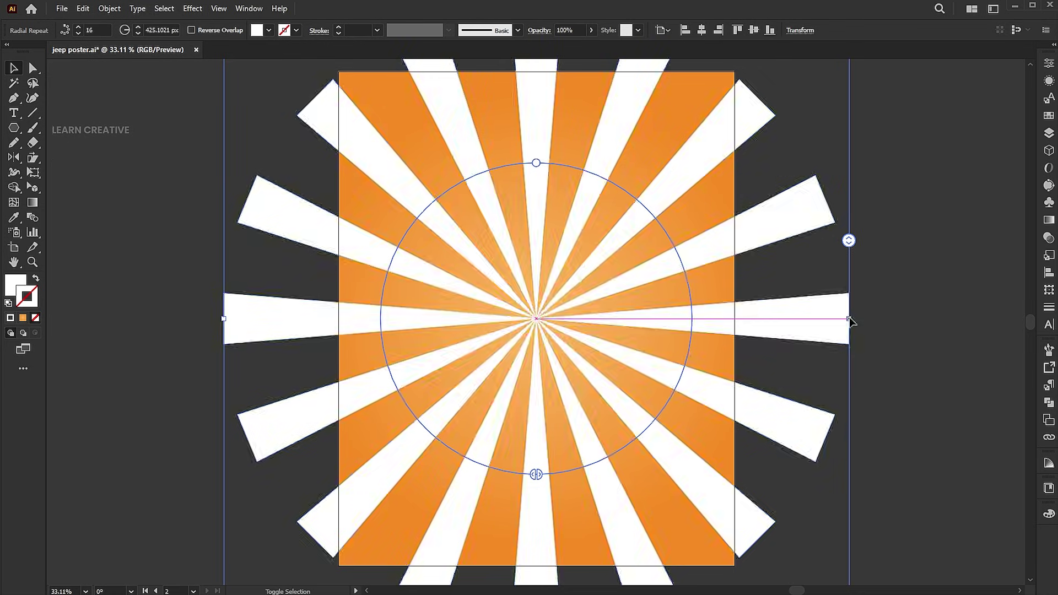
{"action": "left_click", "coordinate": [109, 10]}
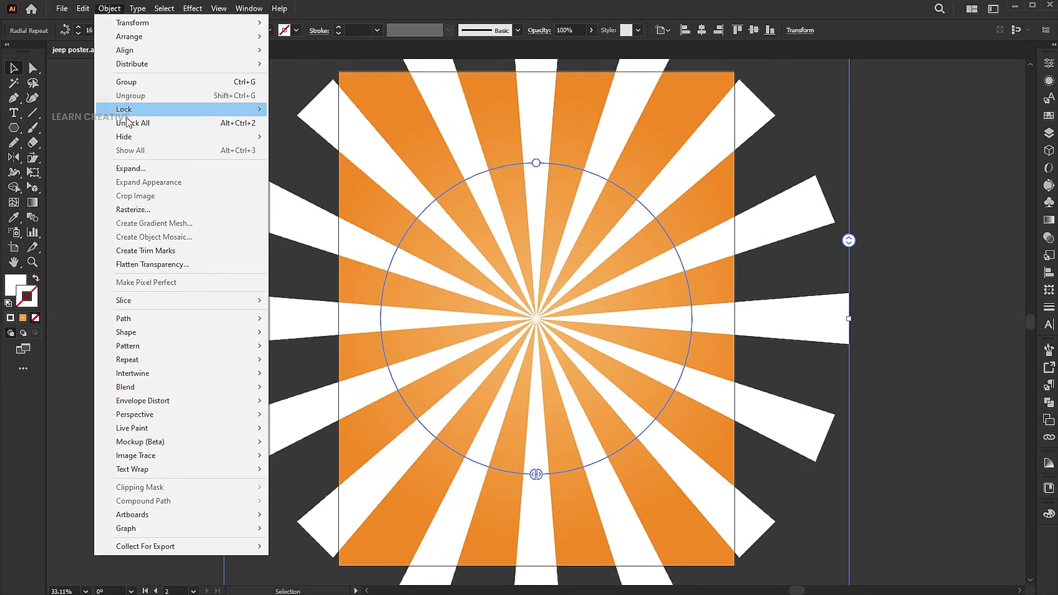
Expand the rays and fill them cream #FFF6EE.
{"action": "left_click", "coordinate": [135, 169]}
{"action": "key", "text": "Return"}
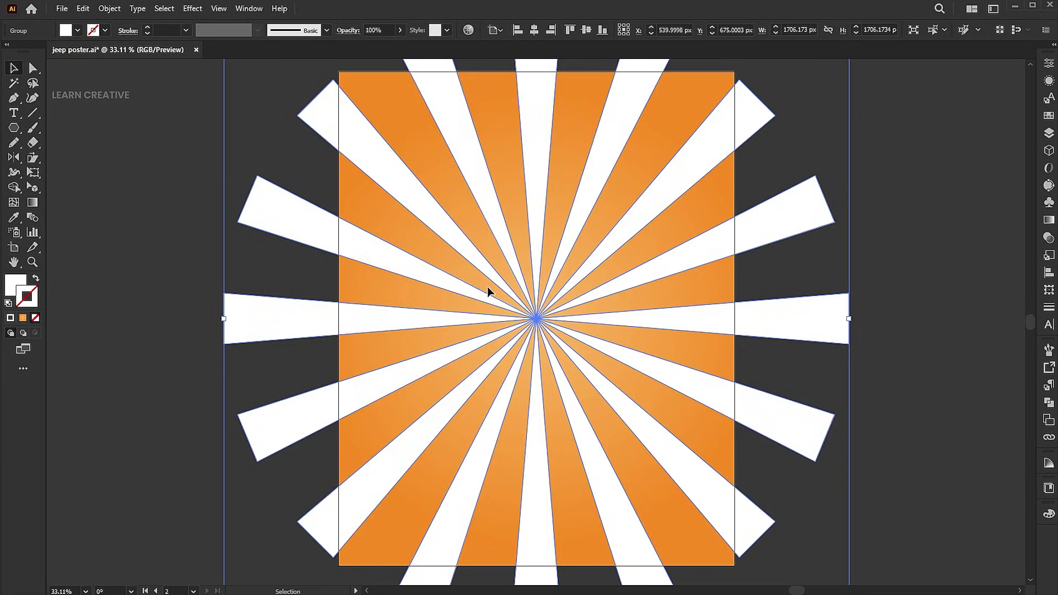
{"action": "double_click", "coordinate": [14, 285]}
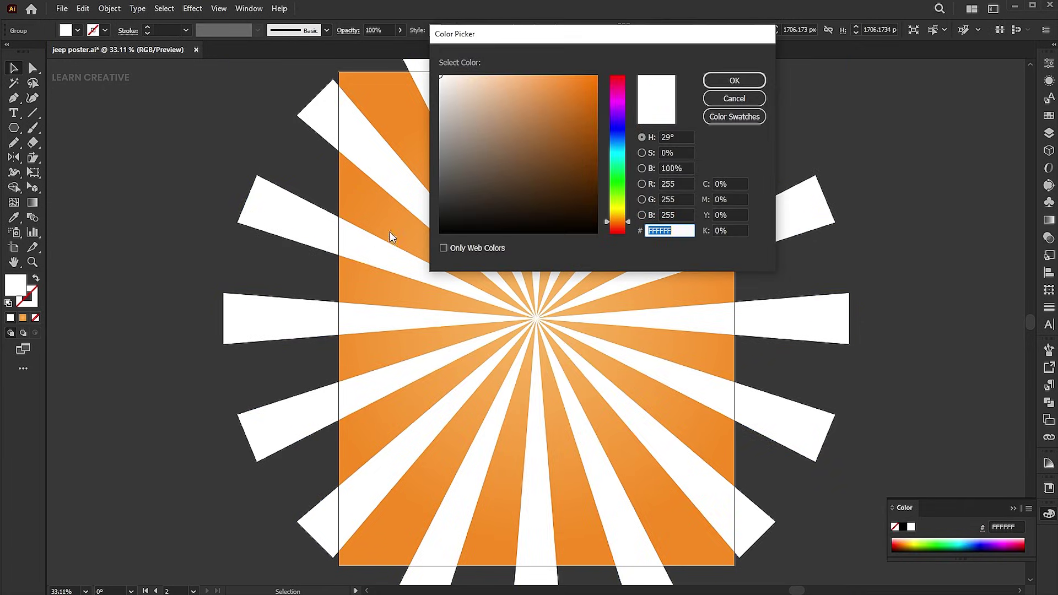
{"action": "left_click_drag", "start_coordinate": [447, 79], "coordinate": [451, 74]}
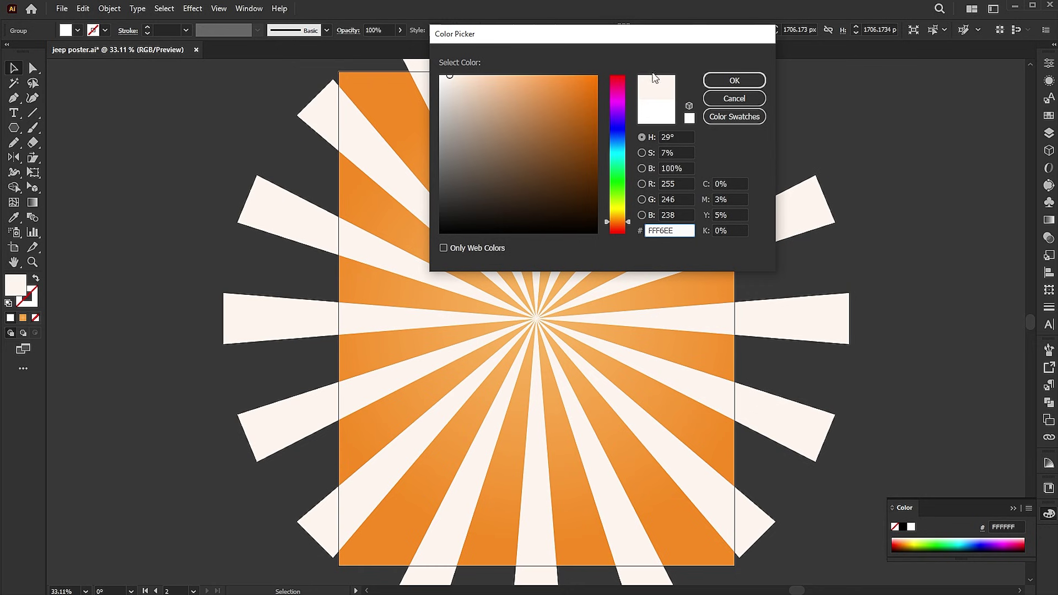
{"action": "left_click", "coordinate": [726, 78]}
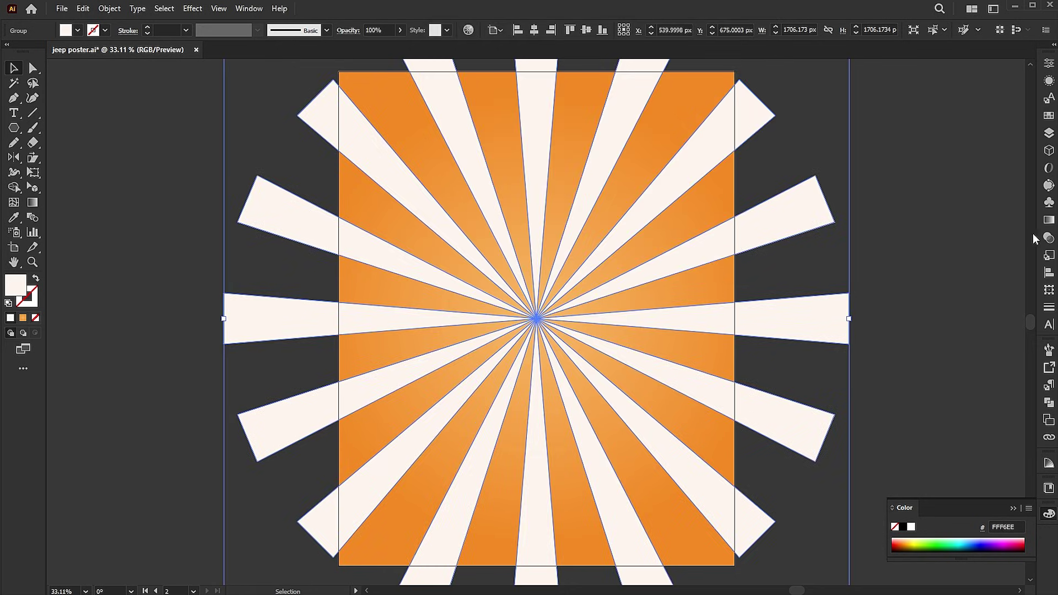
Set the rays' blend mode to Multiply and deselect them.
{"action": "left_click", "coordinate": [1049, 237]}
{"action": "left_click", "coordinate": [915, 80]}
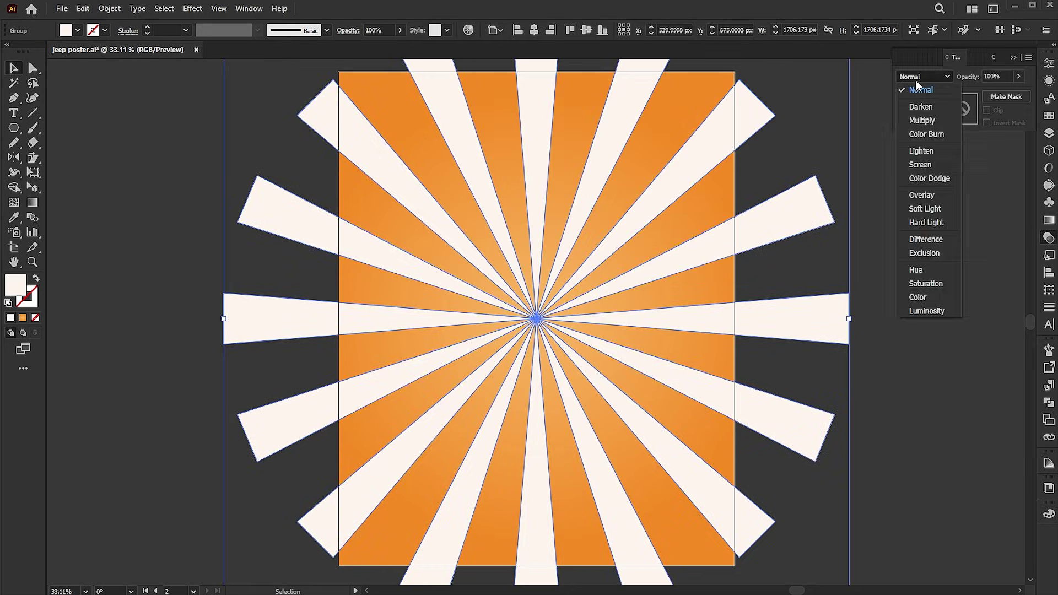
{"action": "left_click", "coordinate": [915, 125]}
{"action": "left_click", "coordinate": [900, 229]}
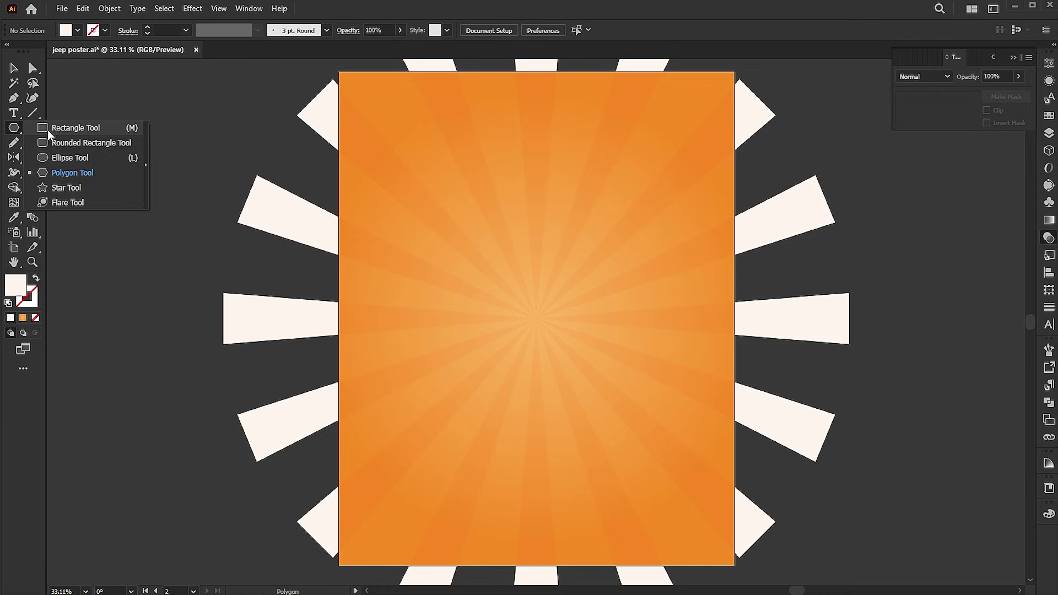
Mask all rays with a 1080 × 1350 px artboard rectangle and lock the result.
{"action": "left_click_drag", "start_coordinate": [14, 129], "coordinate": [67, 129]}
{"action": "left_click_drag", "start_coordinate": [339, 70], "coordinate": [734, 566]}
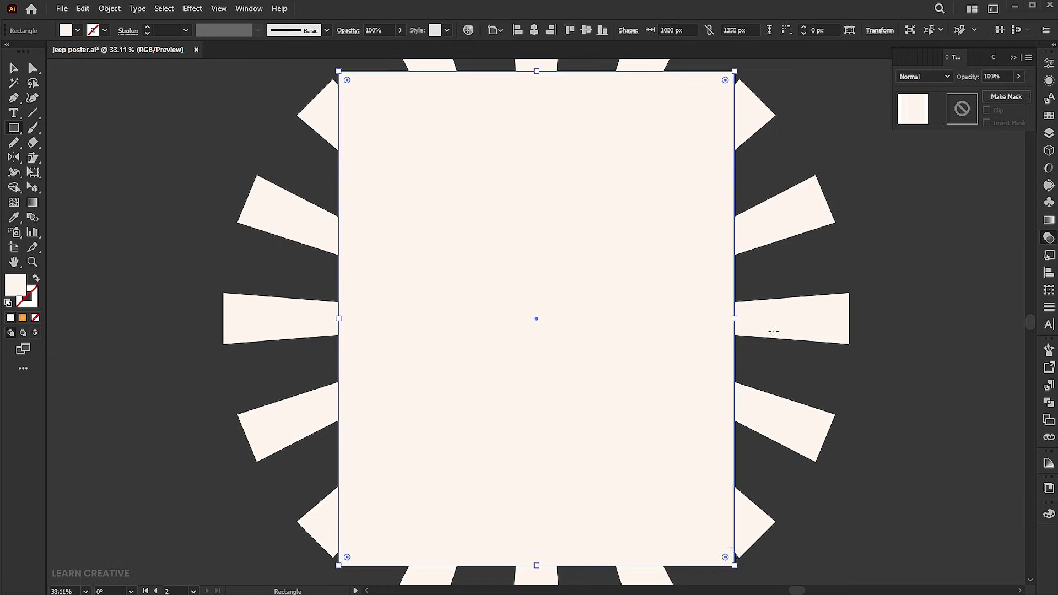
{"action": "key", "text": "v"}
{"action": "key", "text": "ctrl+a"}
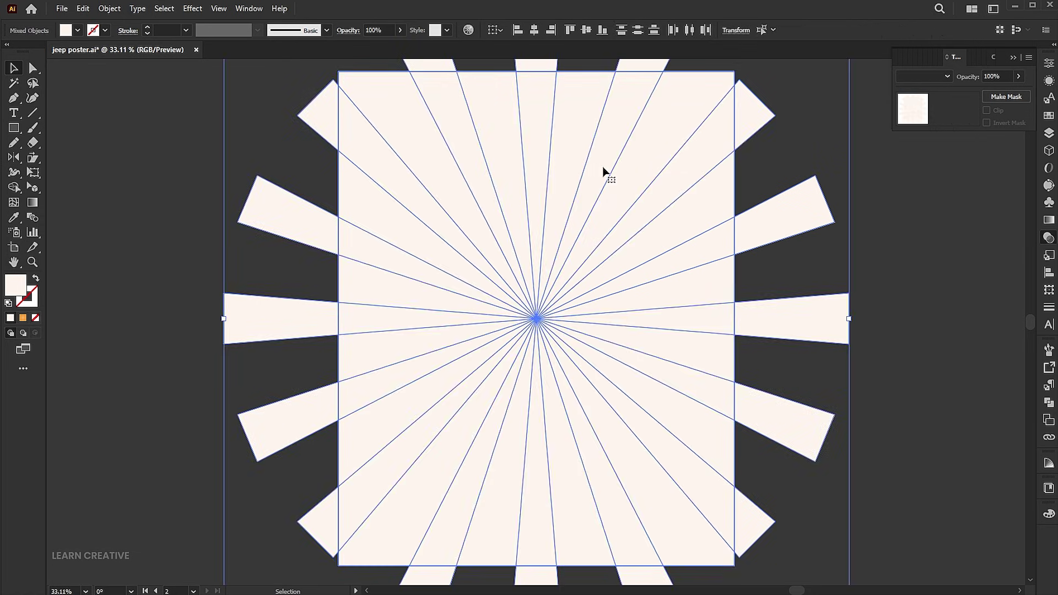
{"action": "right_click", "coordinate": [600, 158]}
{"action": "left_click", "coordinate": [633, 348]}
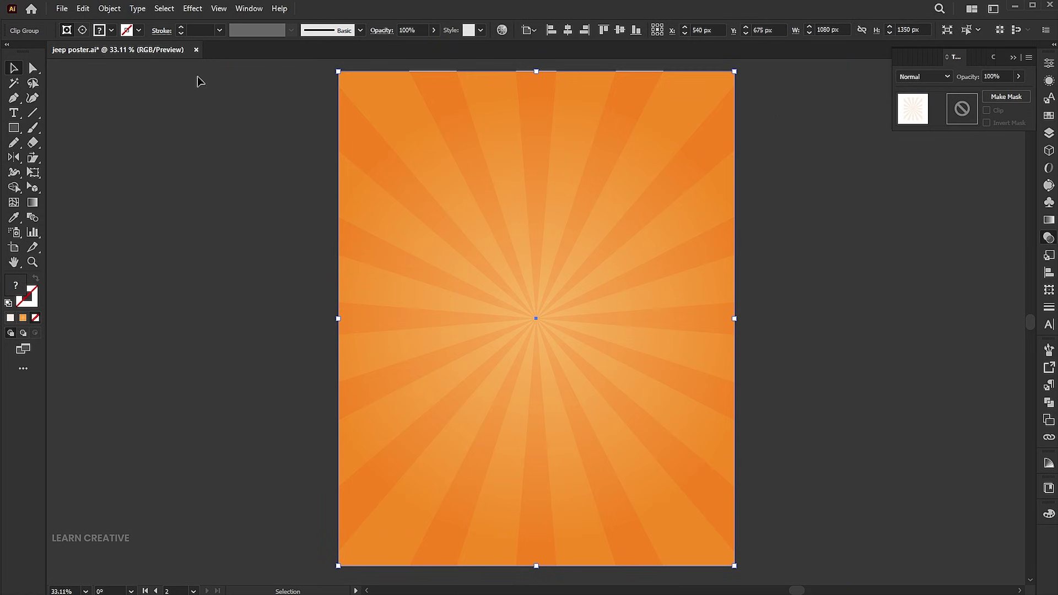
{"action": "left_click", "coordinate": [117, 10]}
{"action": "mouse_move", "coordinate": [125, 109]}
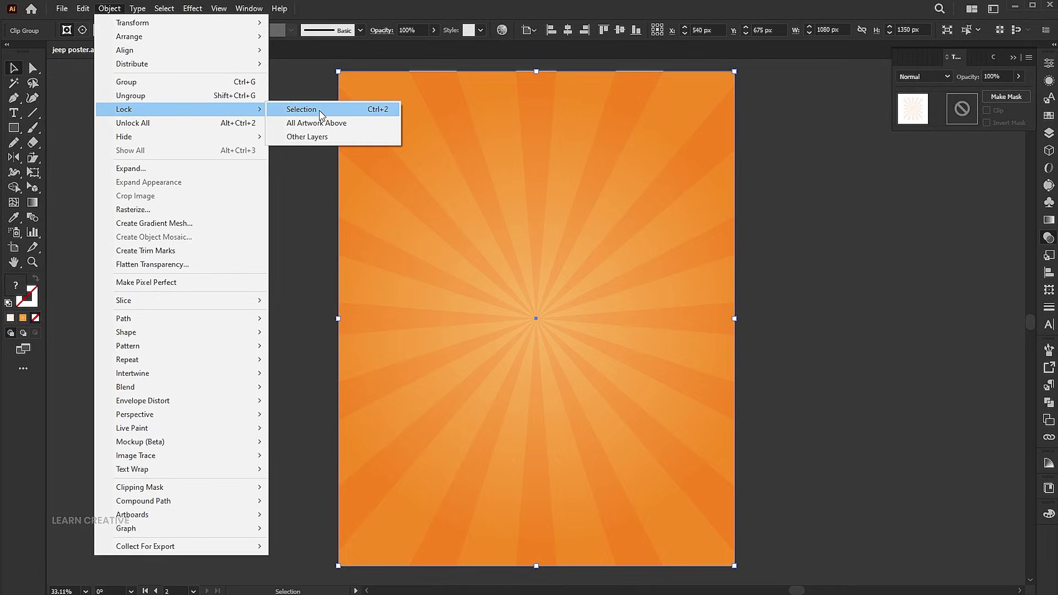
{"action": "left_click", "coordinate": [320, 114]}
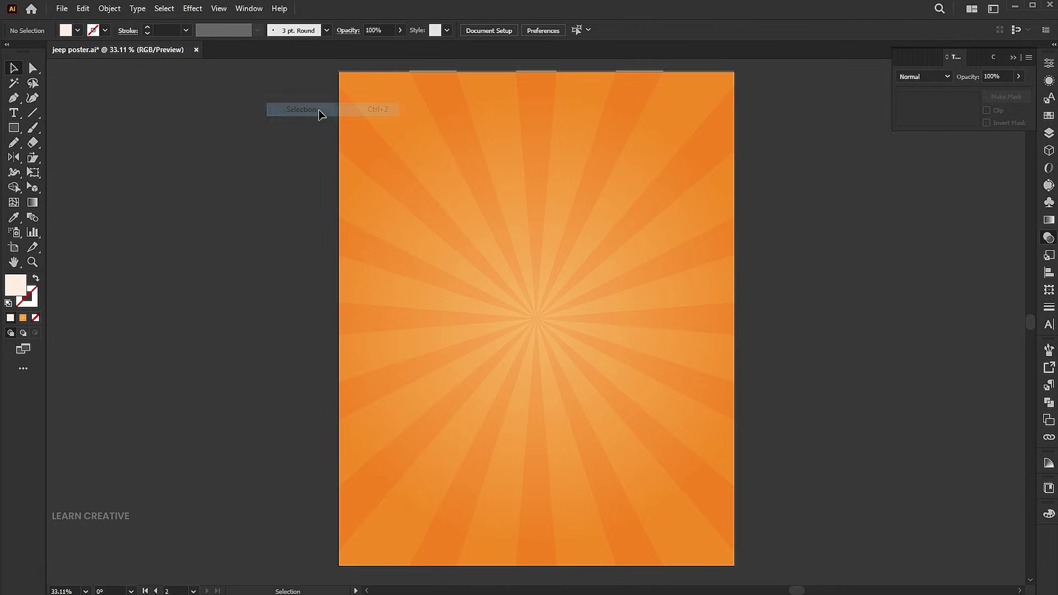
Type a letter J on the poster, then enlarge it and move it toward the centre.
{"action": "left_click", "coordinate": [15, 115]}
{"action": "left_click", "coordinate": [538, 278]}
{"action": "type", "text": "J"}
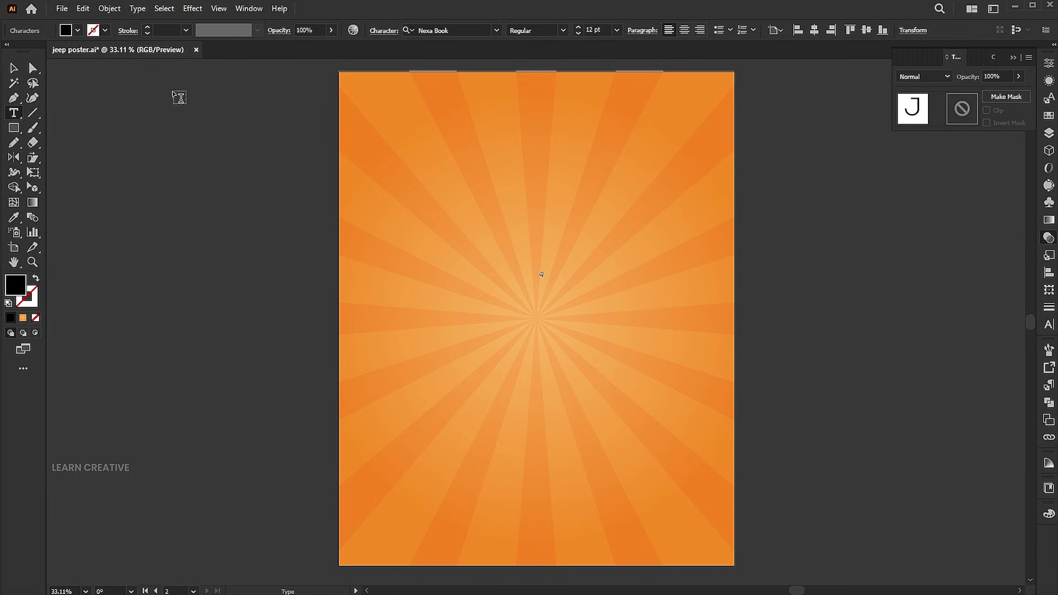
{"action": "left_click", "coordinate": [14, 68]}
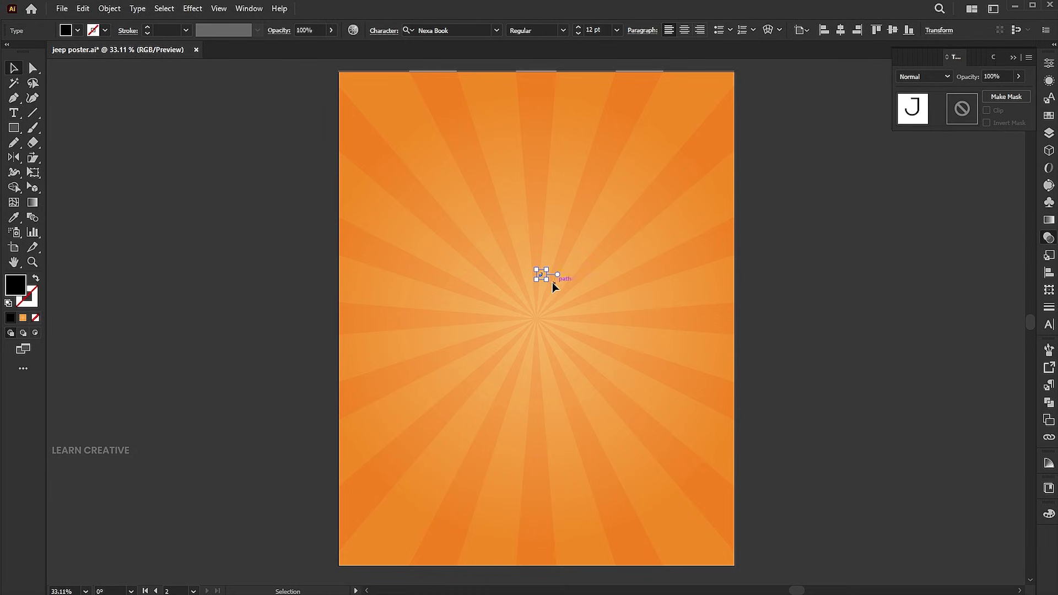
{"action": "mouse_move", "coordinate": [546, 279]}
{"action": "left_mouse_down"}
{"action": "mouse_move", "coordinate": [791, 461]}
{"action": "mouse_move", "coordinate": [602, 373]}
{"action": "left_mouse_up"}
{"action": "left_click_drag", "start_coordinate": [602, 319], "coordinate": [650, 378]}
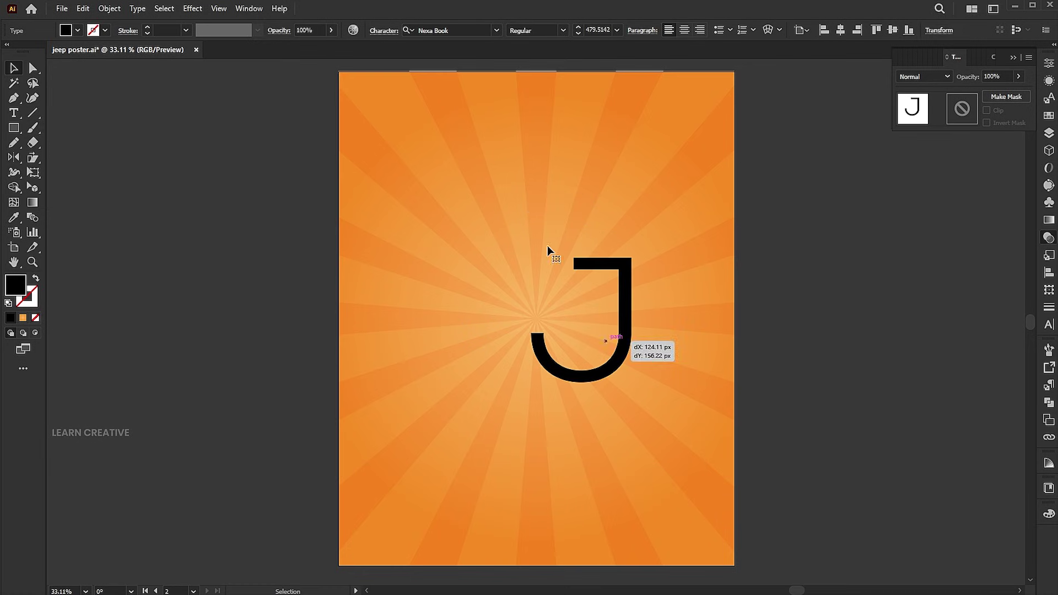
Set the J's font to Nexa Black and enlarge it further.
{"action": "left_click", "coordinate": [450, 29]}
{"action": "type", "text": "nexa"}
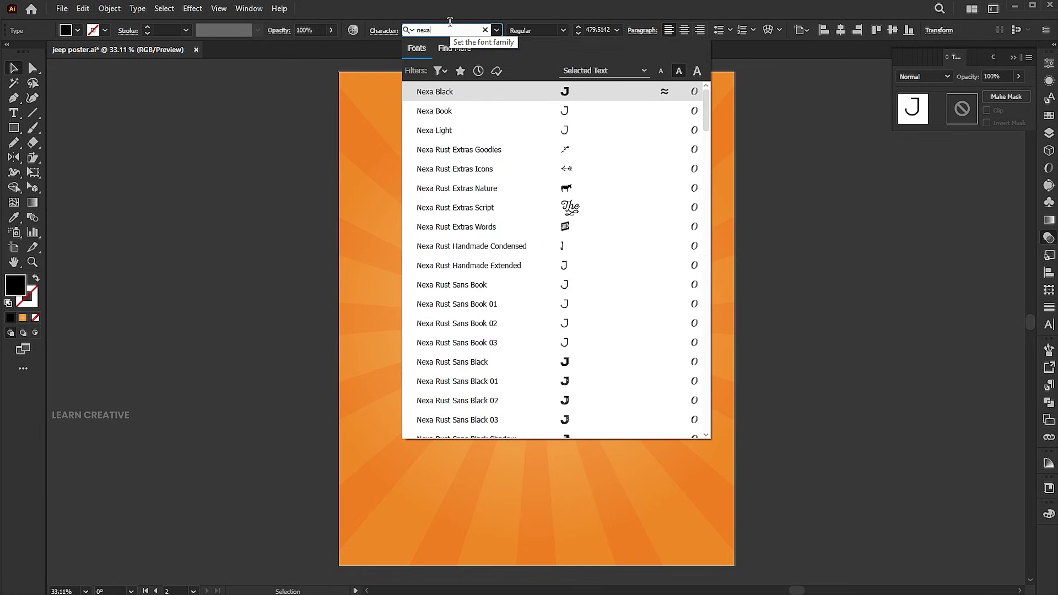
{"action": "type", "text": " bla"}
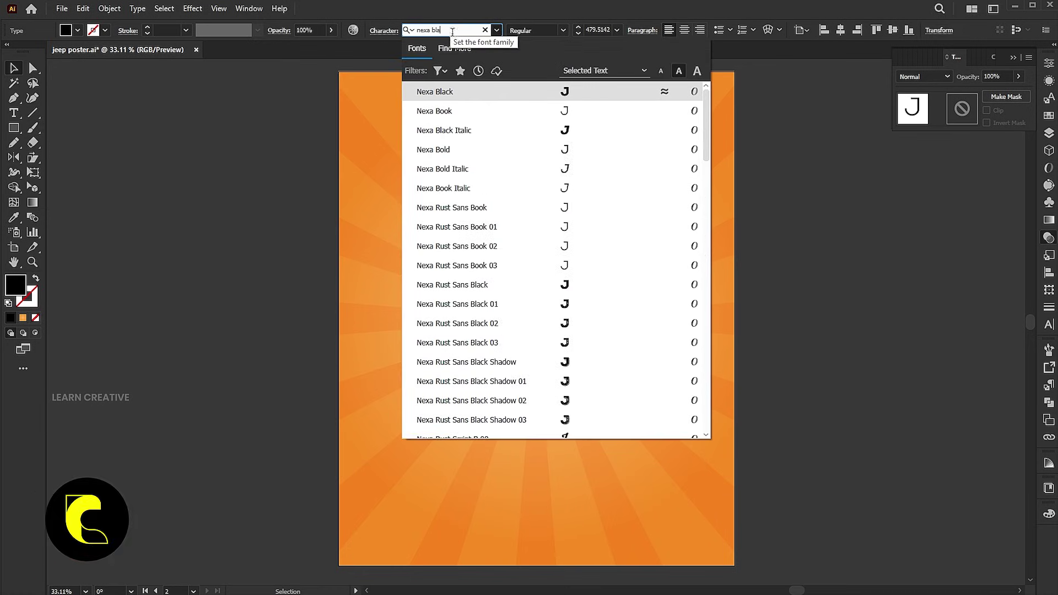
{"action": "left_click", "coordinate": [449, 93]}
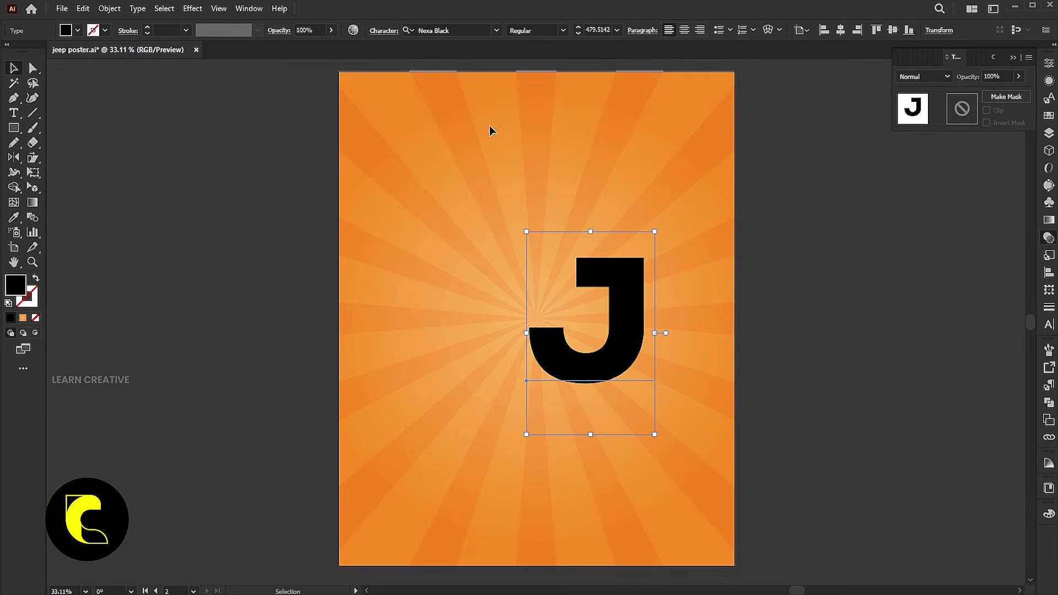
{"action": "mouse_move", "coordinate": [660, 337]}
{"action": "left_mouse_down"}
{"action": "mouse_move", "coordinate": [702, 331]}
{"action": "mouse_move", "coordinate": [631, 199]}
{"action": "left_mouse_up"}
Convert the J to outlines and drag its top anchors up to the artboard edge.
{"action": "right_click", "coordinate": [630, 183]}
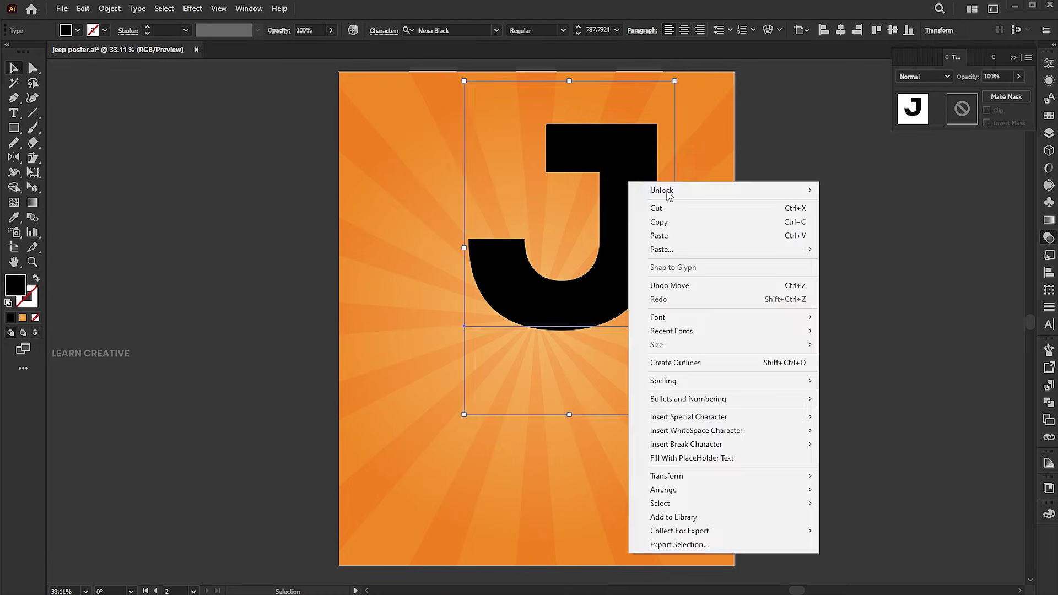
{"action": "left_click", "coordinate": [674, 364]}
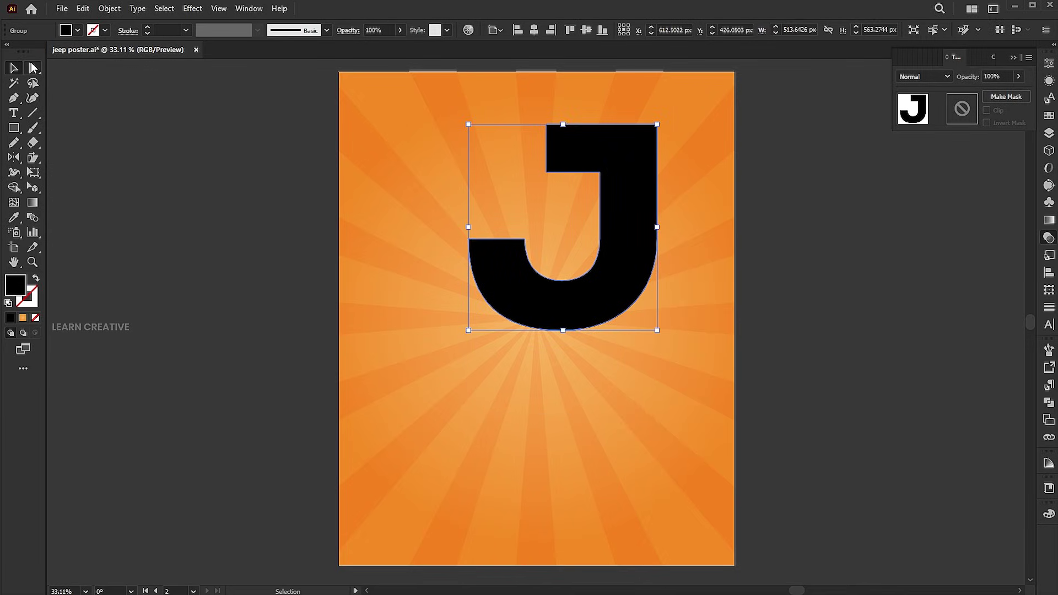
{"action": "key", "text": "a"}
{"action": "left_click", "coordinate": [756, 182]}
{"action": "left_click", "coordinate": [629, 178]}
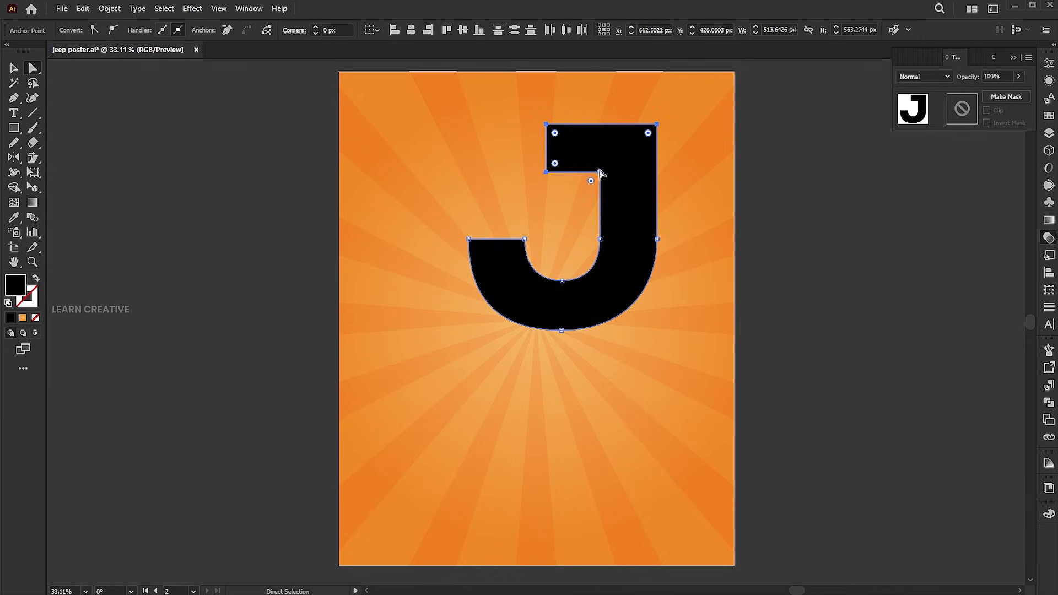
{"action": "left_click_drag", "start_coordinate": [601, 173], "coordinate": [602, 119]}
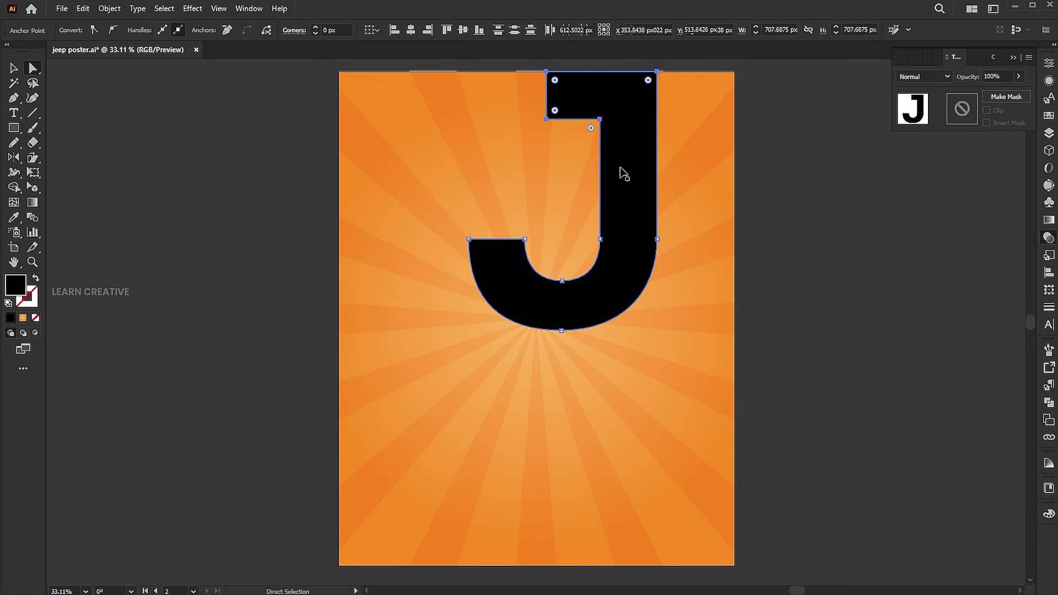
Move, scale up and nudge the outlined J into place, then deselect it.
{"action": "key", "text": "v"}
{"action": "left_click_drag", "start_coordinate": [625, 174], "coordinate": [638, 265]}
{"action": "mouse_move", "coordinate": [673, 149]}
{"action": "left_mouse_down"}
{"action": "mouse_move", "coordinate": [691, 119]}
{"action": "mouse_move", "coordinate": [689, 130]}
{"action": "left_mouse_up"}
{"action": "left_click_drag", "start_coordinate": [665, 202], "coordinate": [663, 193]}
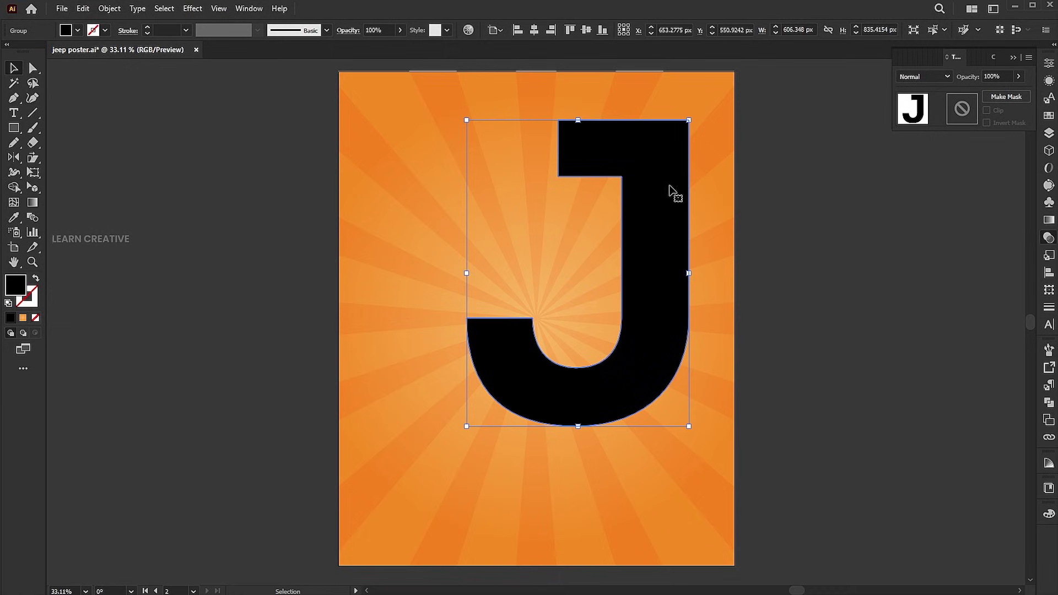
{"action": "left_click", "coordinate": [743, 188]}
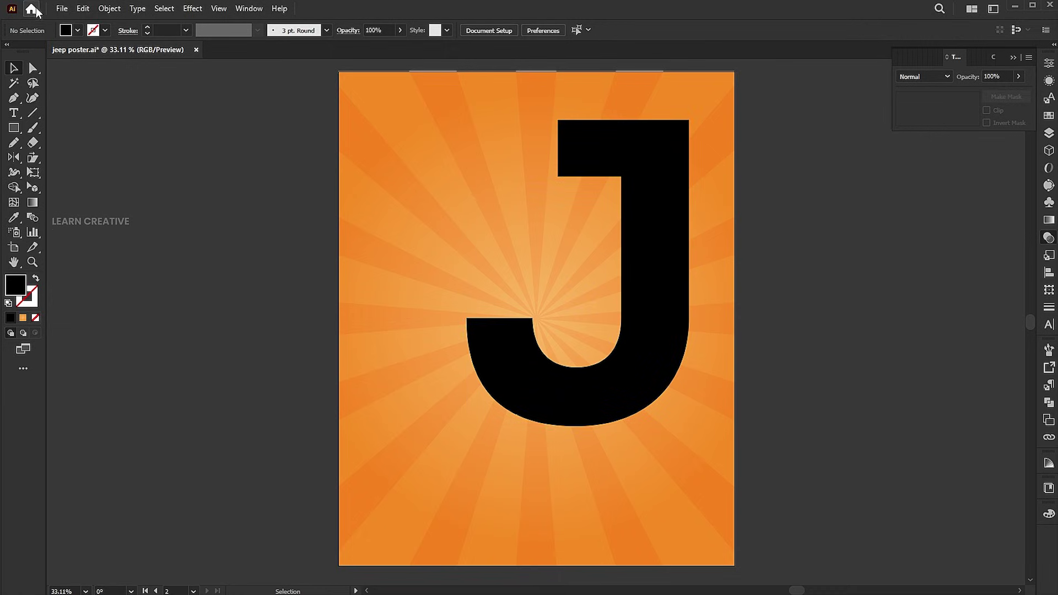
Place the logo, jeep, forest-road photo and cloud images onto the poster.
{"action": "left_click", "coordinate": [61, 9]}
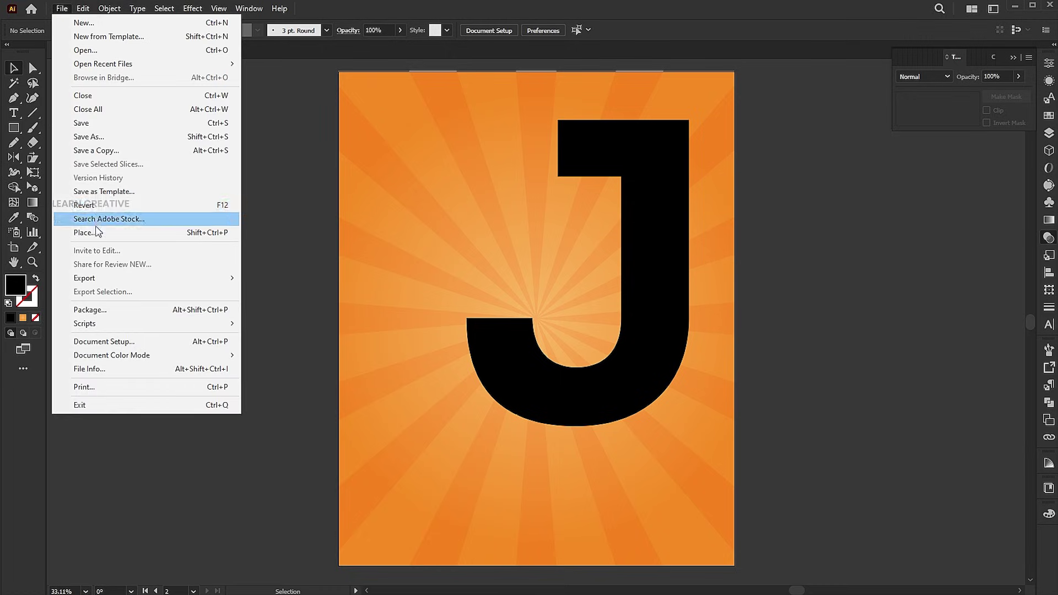
{"action": "left_click", "coordinate": [97, 233]}
{"action": "left_click_drag", "start_coordinate": [404, 198], "coordinate": [148, 81]}
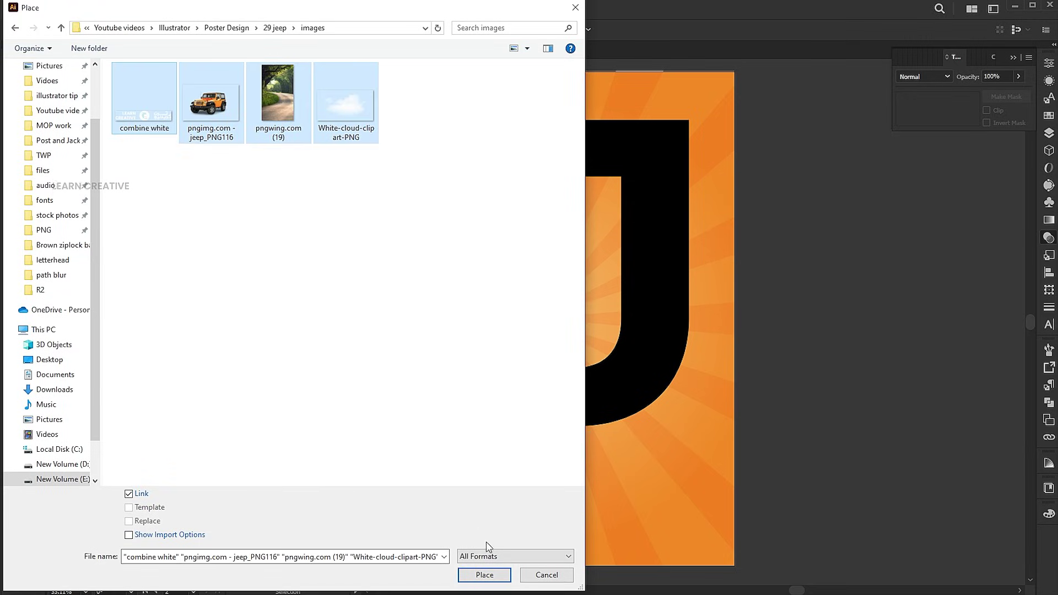
{"action": "left_click", "coordinate": [485, 575]}
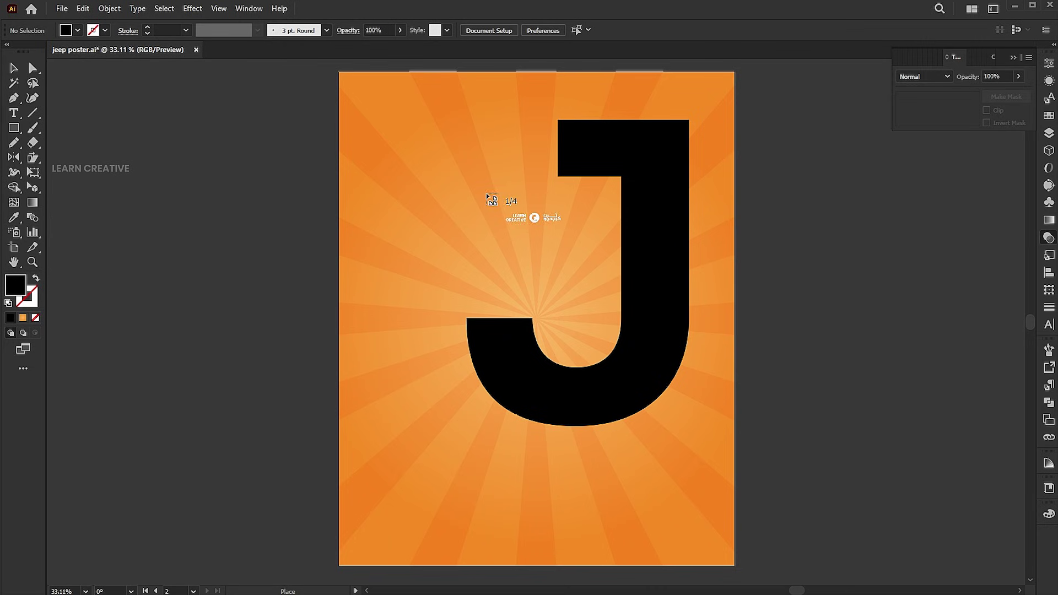
{"action": "left_click_drag", "start_coordinate": [480, 181], "coordinate": [590, 275]}
{"action": "left_click_drag", "start_coordinate": [495, 253], "coordinate": [546, 284]}
{"action": "left_click_drag", "start_coordinate": [371, 242], "coordinate": [434, 353]}
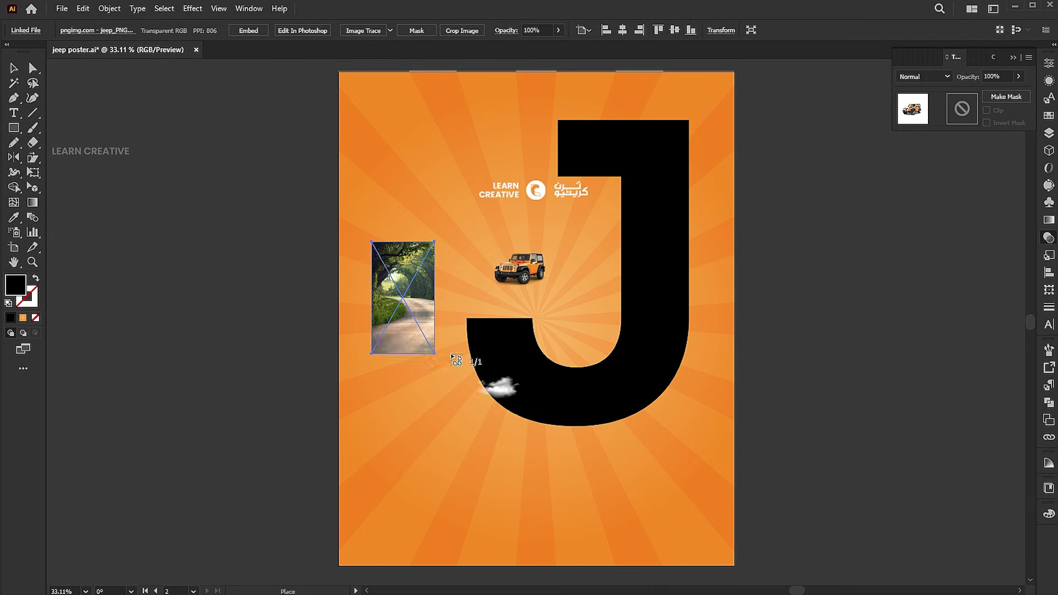
{"action": "left_click_drag", "start_coordinate": [391, 123], "coordinate": [458, 164]}
Park the logo and cloud right of the artboard and move the jeep near the J's base.
{"action": "left_click_drag", "start_coordinate": [532, 191], "coordinate": [926, 334]}
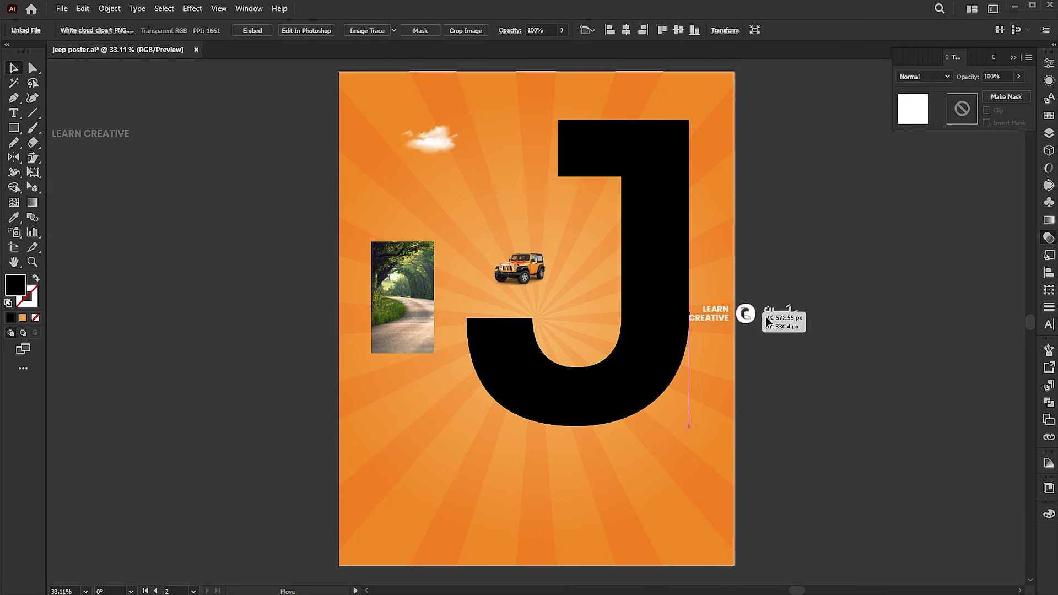
{"action": "mouse_move", "coordinate": [425, 141]}
{"action": "left_mouse_down"}
{"action": "mouse_move", "coordinate": [923, 420]}
{"action": "mouse_move", "coordinate": [993, 486]}
{"action": "left_mouse_up"}
{"action": "mouse_move", "coordinate": [537, 294]}
{"action": "left_mouse_down"}
{"action": "mouse_move", "coordinate": [466, 406]}
{"action": "mouse_move", "coordinate": [472, 463]}
{"action": "left_mouse_up"}
Move and enlarge the forest-road photo over the J, then send it backward.
{"action": "left_click_drag", "start_coordinate": [435, 290], "coordinate": [720, 296]}
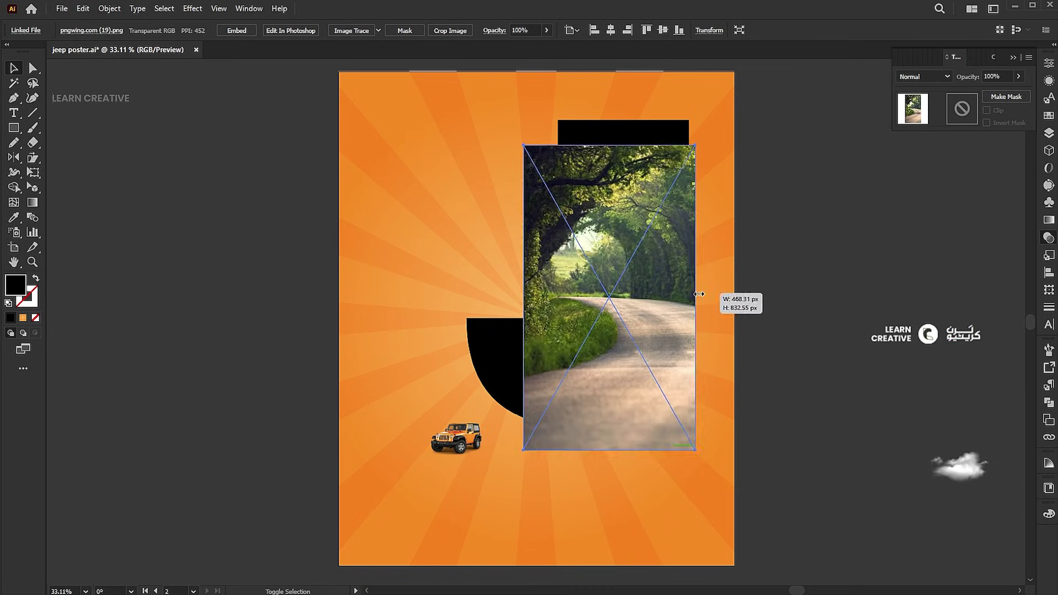
{"action": "left_click_drag", "start_coordinate": [661, 270], "coordinate": [648, 256]}
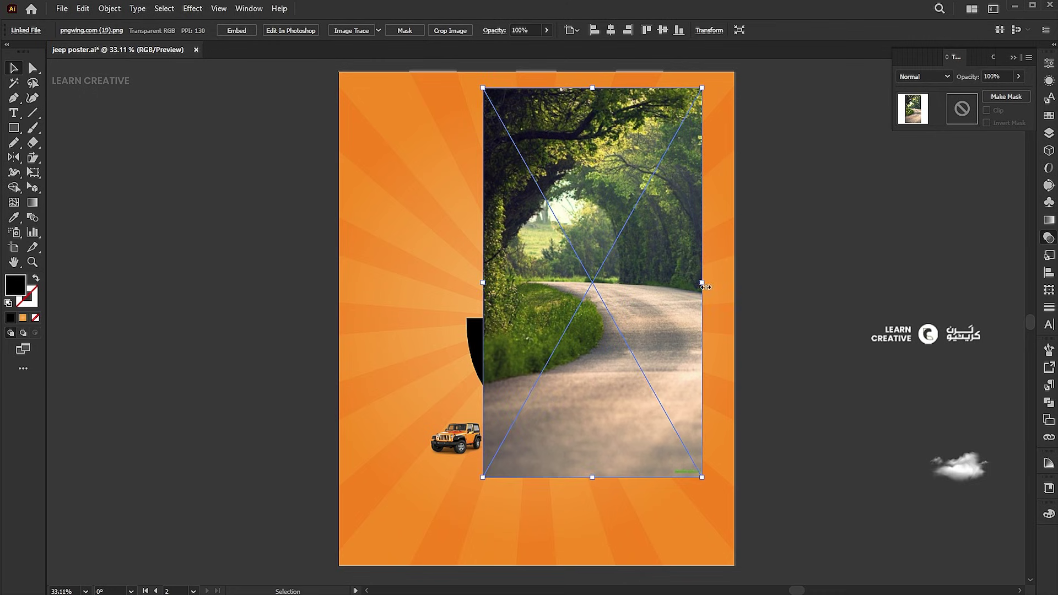
{"action": "left_click_drag", "start_coordinate": [705, 287], "coordinate": [709, 289]}
{"action": "right_click", "coordinate": [628, 208]}
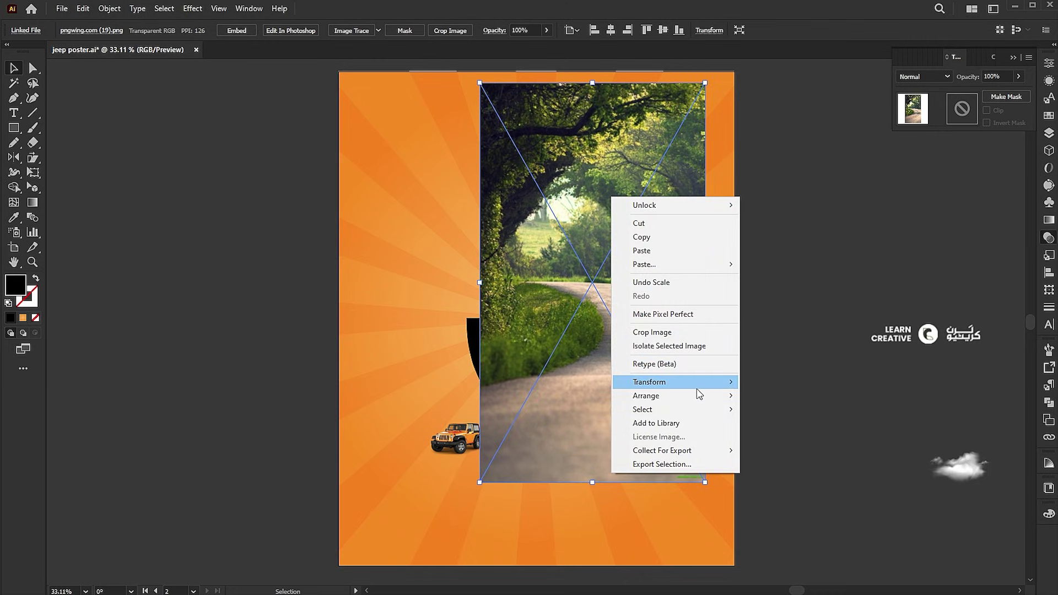
{"action": "mouse_move", "coordinate": [647, 397]}
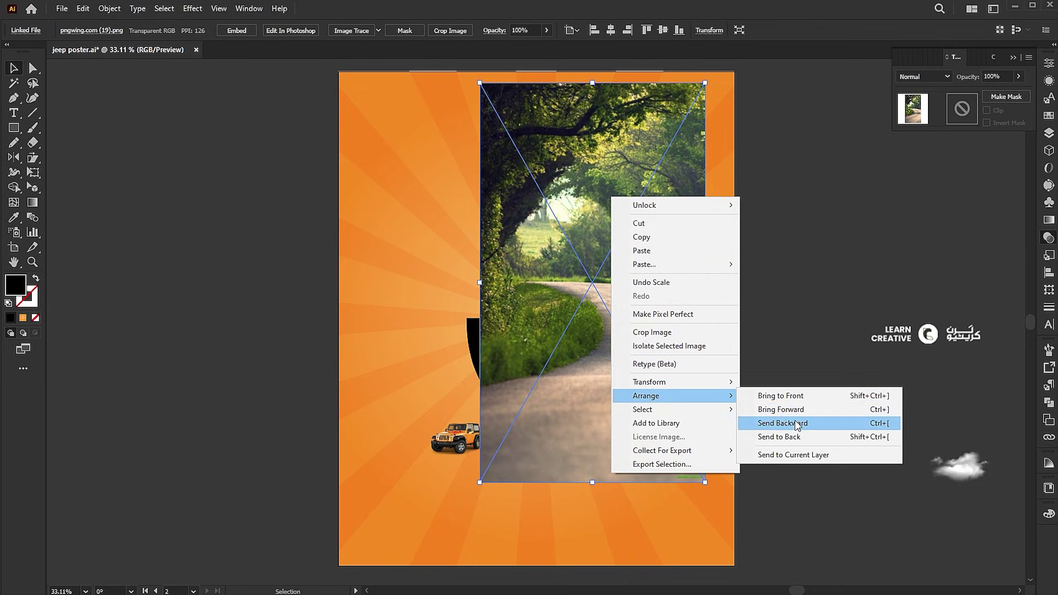
{"action": "left_click", "coordinate": [798, 424]}
Select the J and the photo together and make a clipping mask.
{"action": "left_click", "coordinate": [600, 224]}
{"action": "left_click", "coordinate": [589, 152], "text": "shift"}
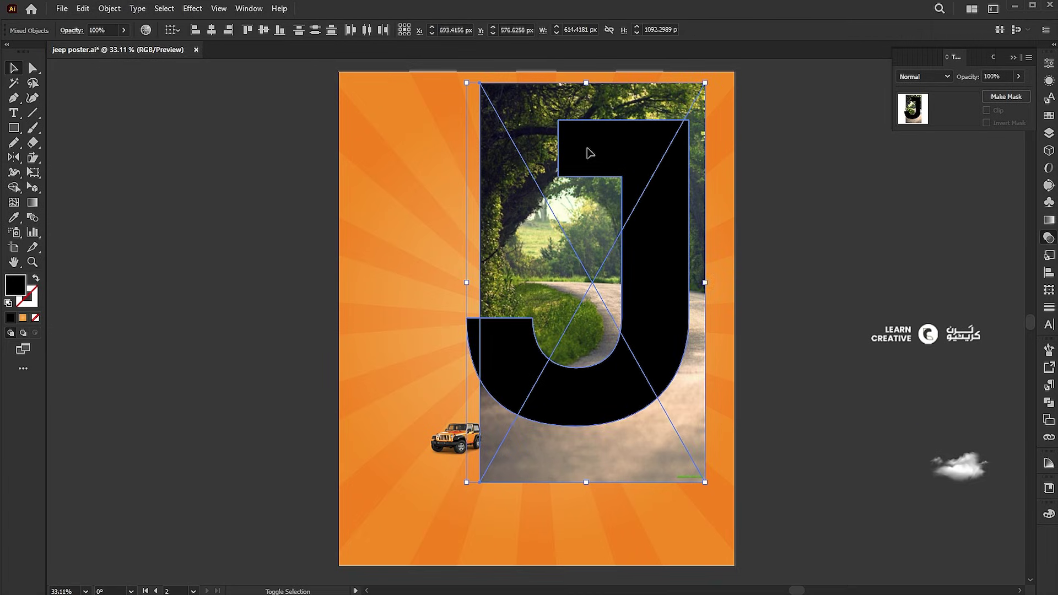
{"action": "right_click", "coordinate": [585, 144]}
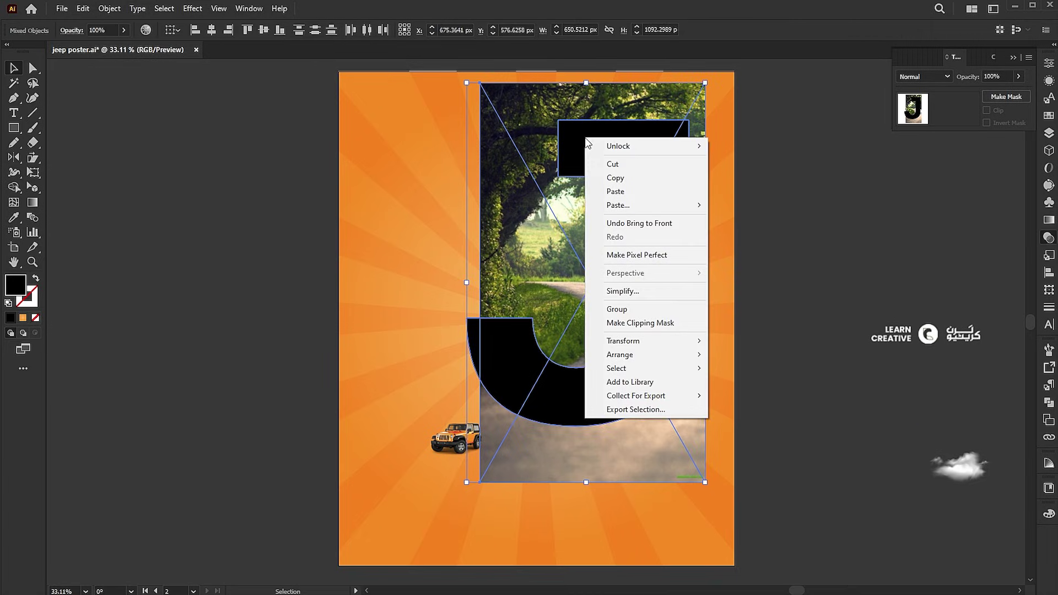
{"action": "left_click", "coordinate": [642, 324]}
{"action": "left_click", "coordinate": [244, 144]}
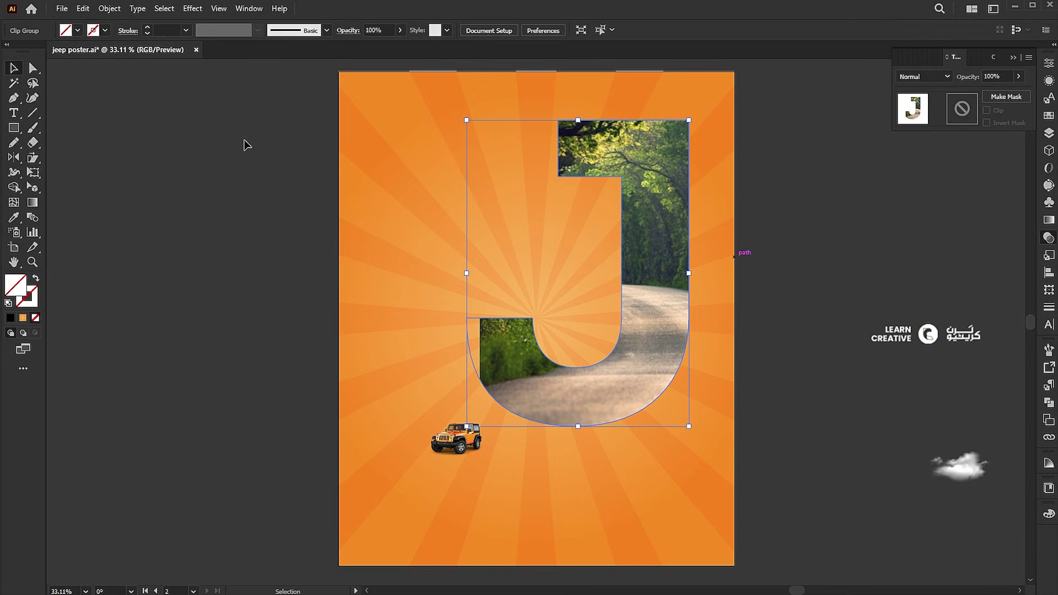
Stretch the forest-road photo inside the J taller from its top edge and shift it down.
{"action": "left_click", "coordinate": [683, 289]}
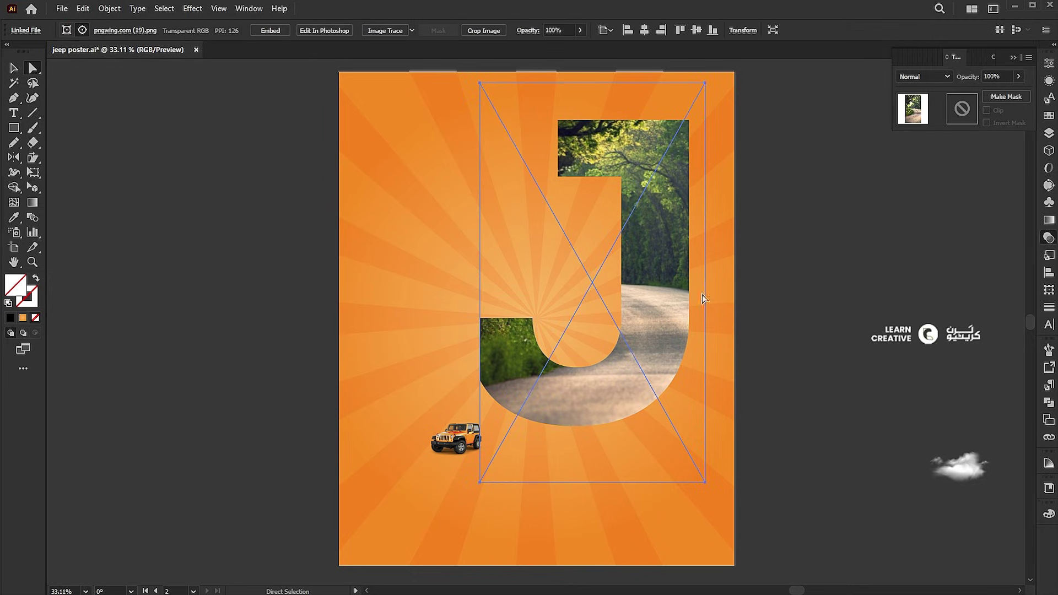
{"action": "left_click_drag", "start_coordinate": [703, 284], "coordinate": [701, 290]}
{"action": "key", "text": "a"}
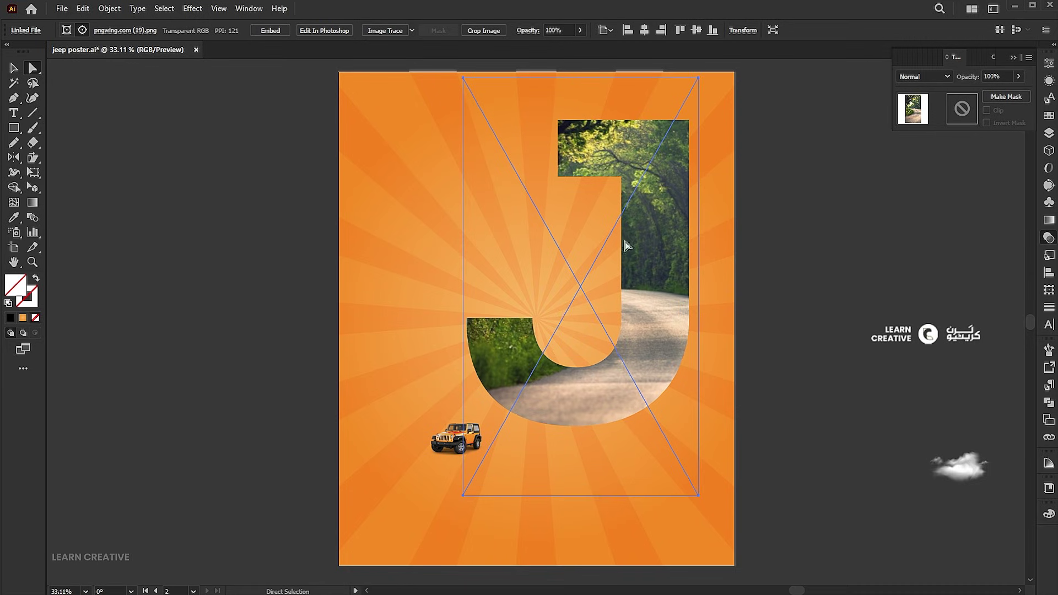
{"action": "key", "text": "v"}
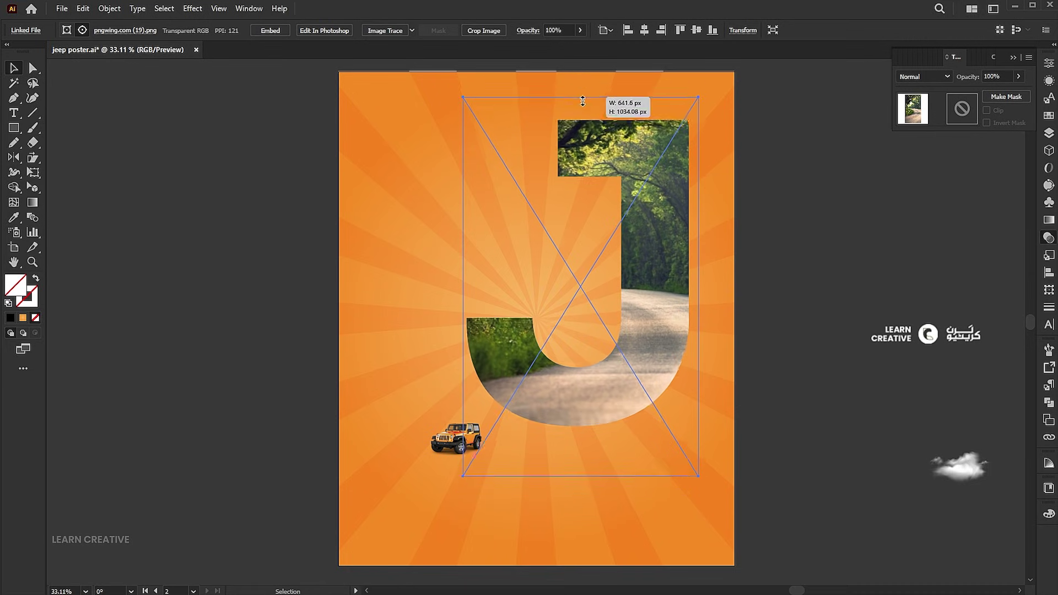
{"action": "left_click_drag", "start_coordinate": [581, 79], "coordinate": [580, 106]}
{"action": "left_click_drag", "start_coordinate": [666, 265], "coordinate": [664, 272]}
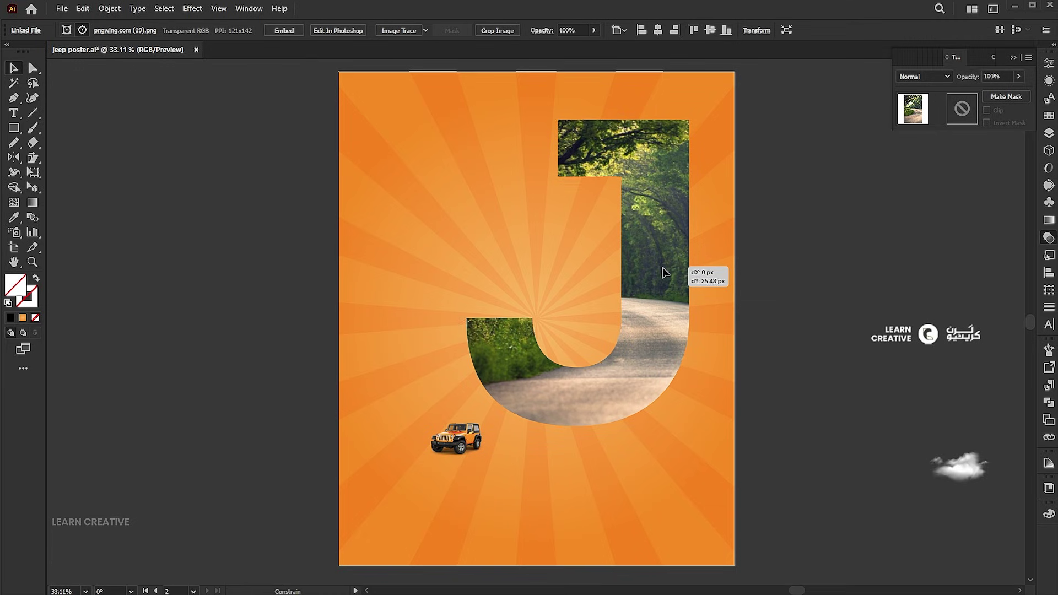
{"action": "left_click_drag", "start_coordinate": [665, 272], "coordinate": [665, 276]}
{"action": "left_click", "coordinate": [739, 274]}
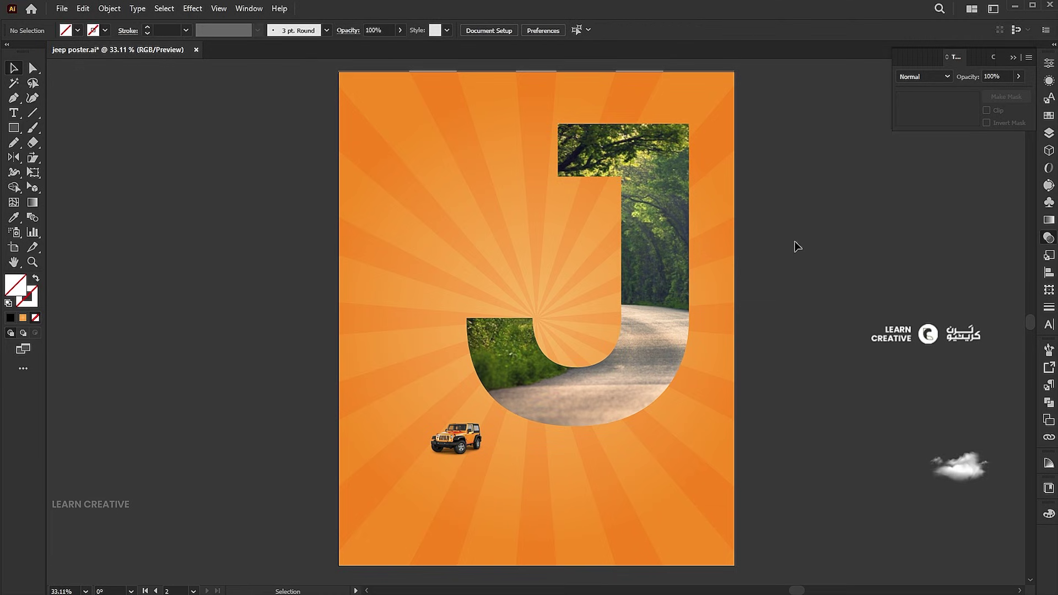
Bring the jeep forward in the stacking order via Arrange.
{"action": "left_click", "coordinate": [457, 438]}
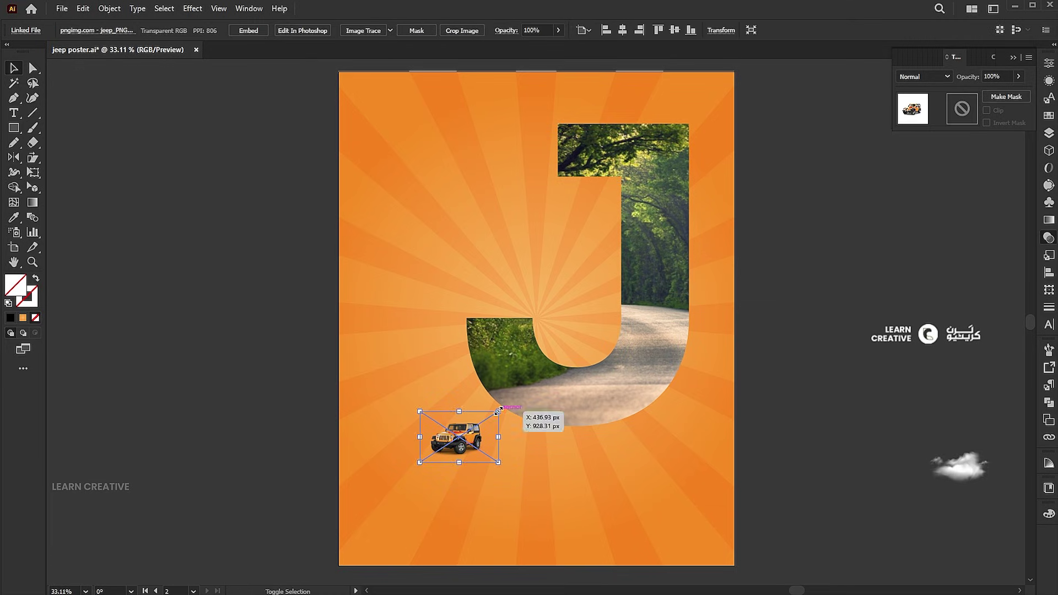
{"action": "left_click_drag", "start_coordinate": [499, 410], "coordinate": [517, 400]}
{"action": "right_click", "coordinate": [465, 424]}
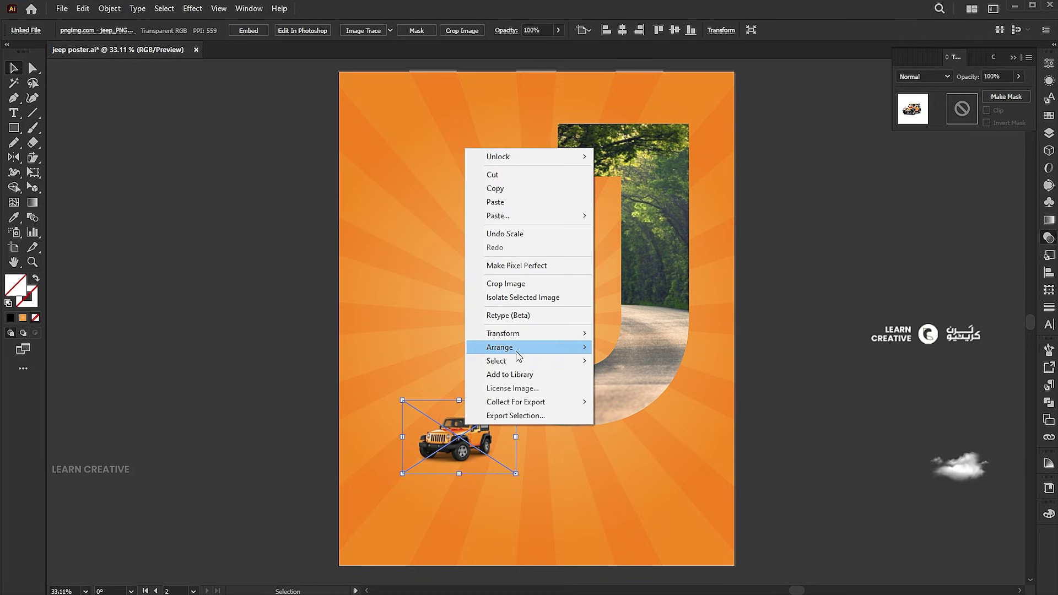
{"action": "mouse_move", "coordinate": [500, 347]}
{"action": "left_click", "coordinate": [616, 347]}
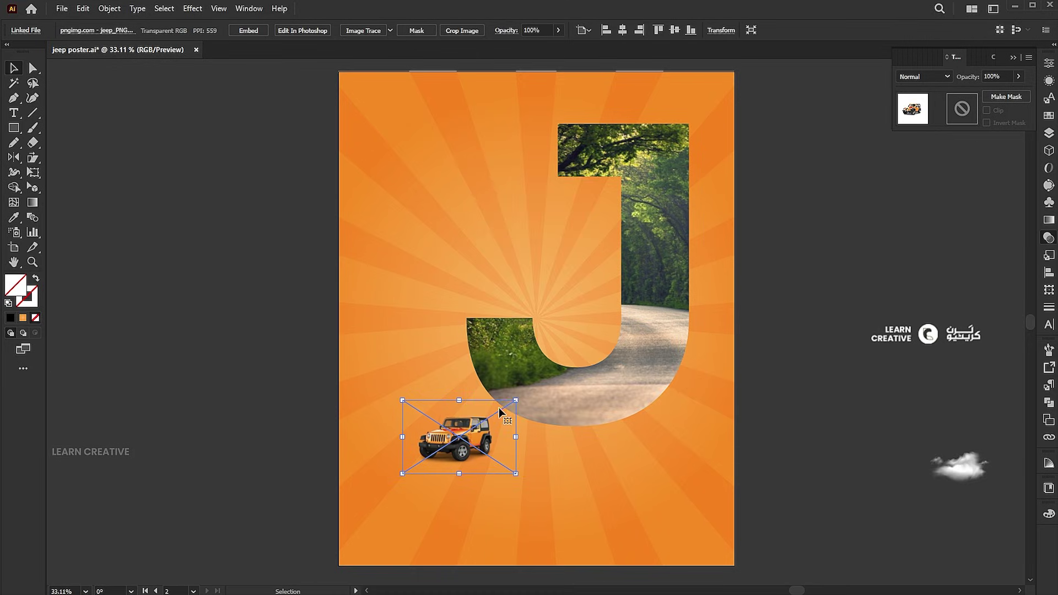
Scale the jeep up greatly and park it at the J's lower curve.
{"action": "mouse_move", "coordinate": [515, 401]}
{"action": "left_mouse_down"}
{"action": "mouse_move", "coordinate": [646, 319]}
{"action": "mouse_move", "coordinate": [728, 284]}
{"action": "left_mouse_up"}
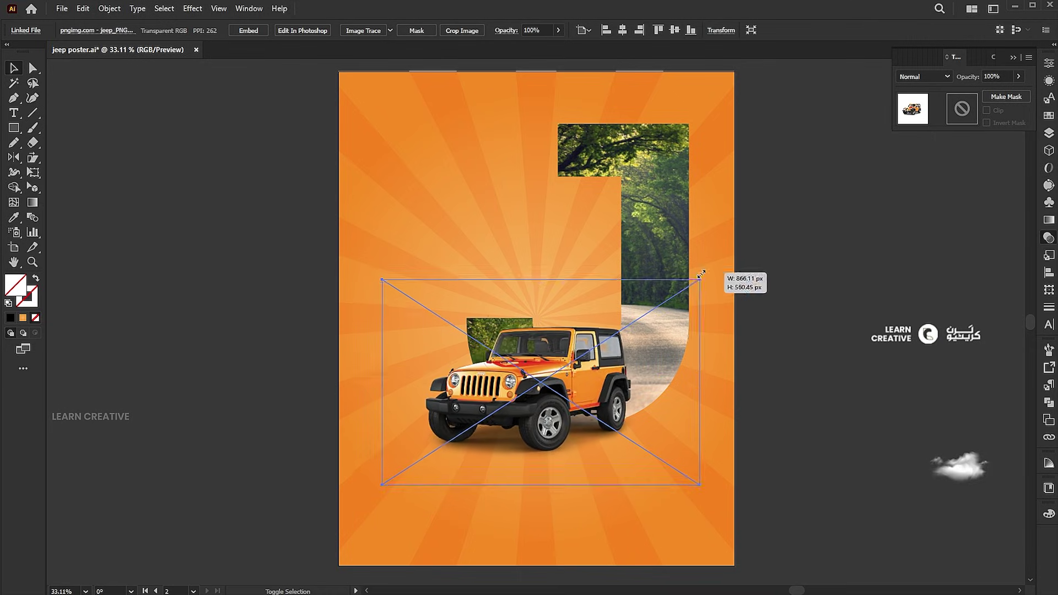
{"action": "left_click_drag", "start_coordinate": [589, 361], "coordinate": [594, 354]}
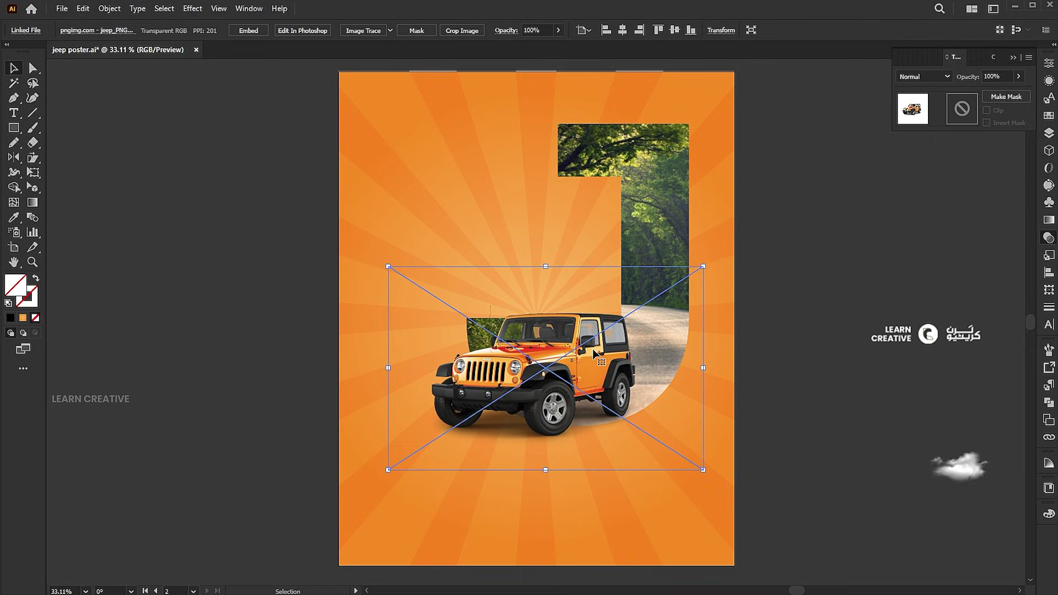
{"action": "left_click_drag", "start_coordinate": [703, 266], "coordinate": [714, 258]}
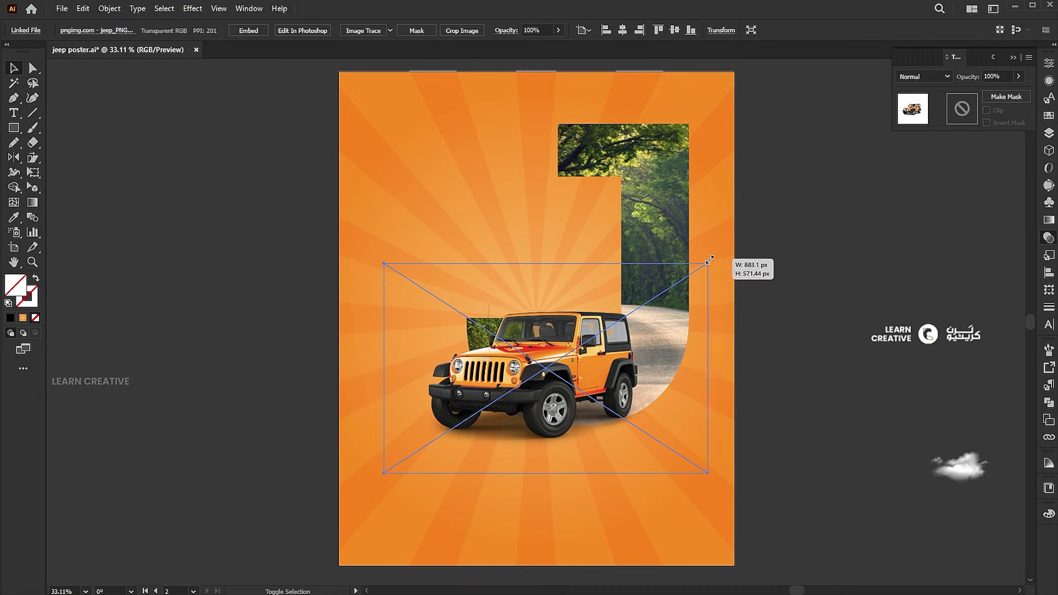
{"action": "left_click_drag", "start_coordinate": [713, 258], "coordinate": [733, 238]}
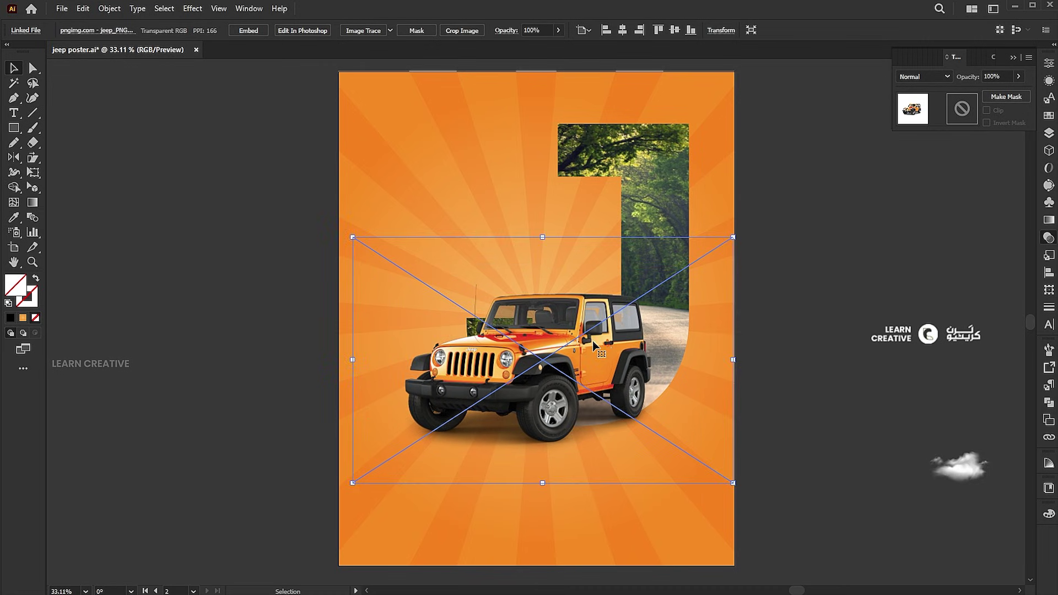
{"action": "left_click_drag", "start_coordinate": [655, 214], "coordinate": [662, 213]}
{"action": "left_click_drag", "start_coordinate": [678, 365], "coordinate": [679, 360]}
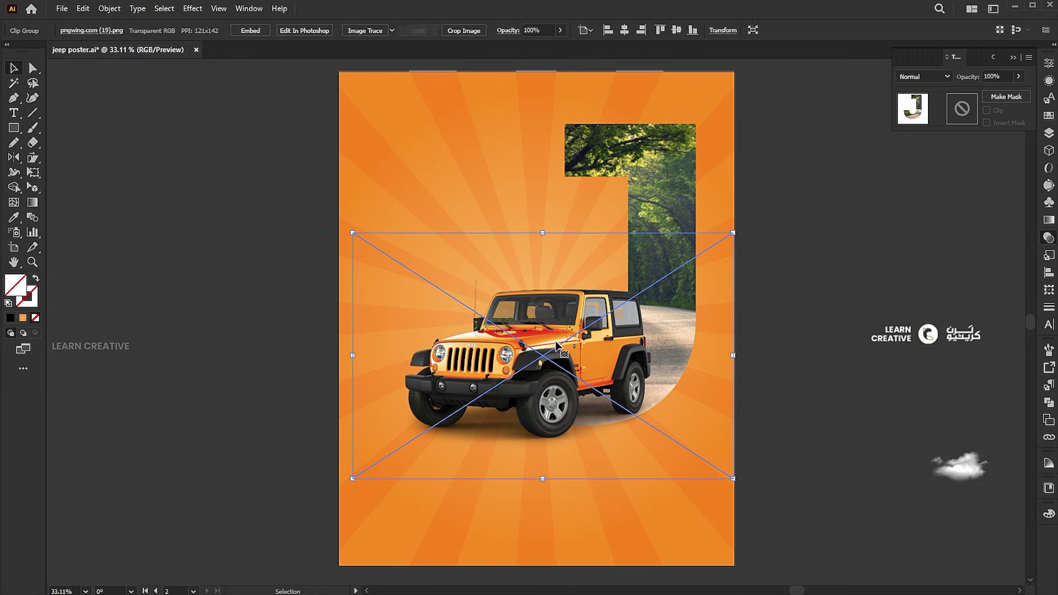
{"action": "left_click", "coordinate": [802, 328]}
{"action": "left_click", "coordinate": [662, 206]}
{"action": "left_click", "coordinate": [841, 178]}
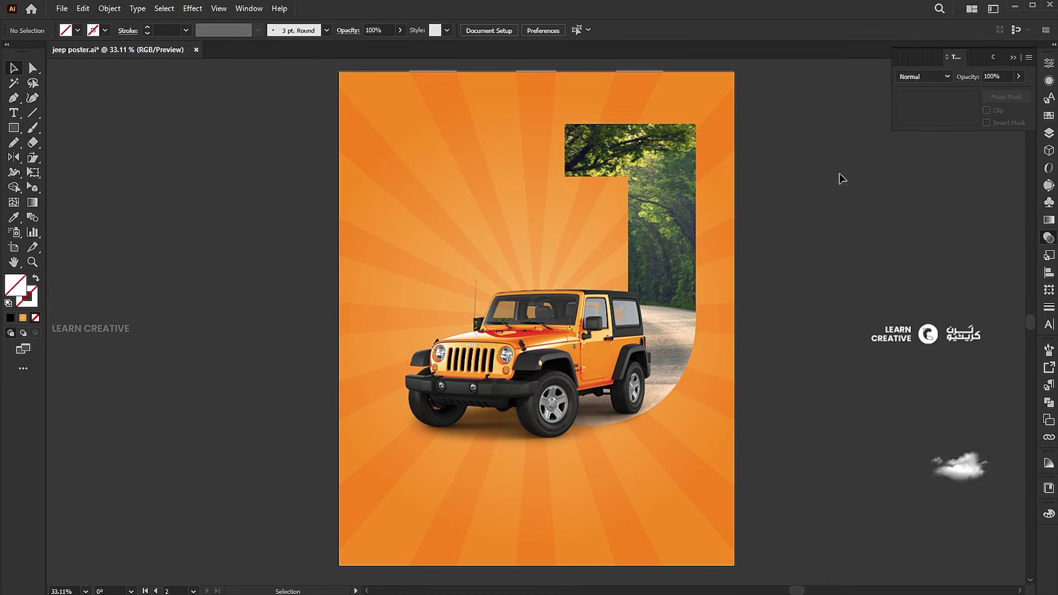
Nudge the photo inside the J up slightly, then select the whole clipped J.
{"action": "left_click", "coordinate": [34, 69]}
{"action": "left_click", "coordinate": [684, 233]}
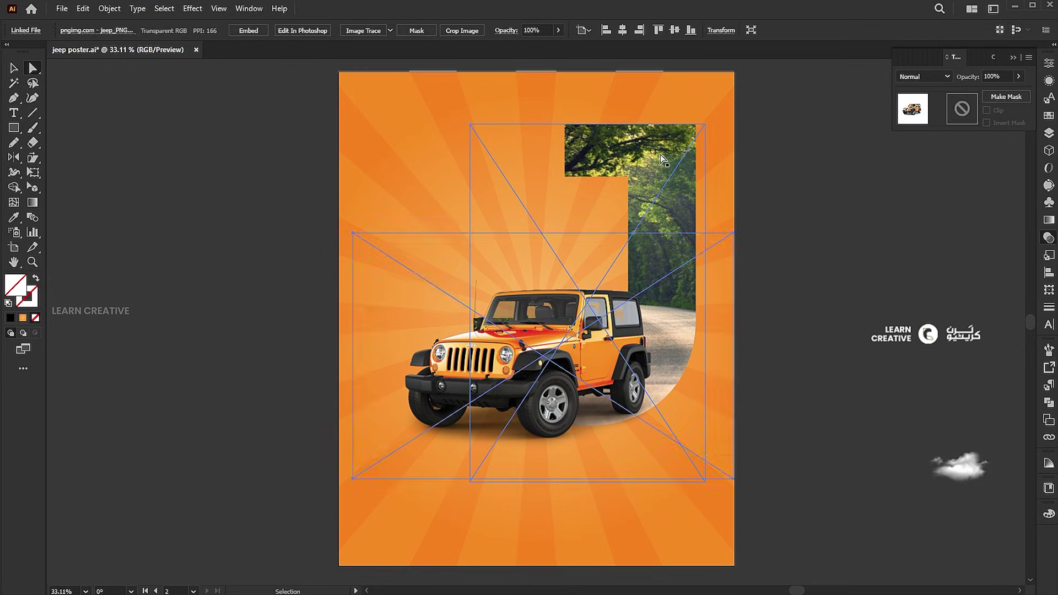
{"action": "left_click_drag", "start_coordinate": [656, 178], "coordinate": [655, 169]}
{"action": "left_click", "coordinate": [716, 177]}
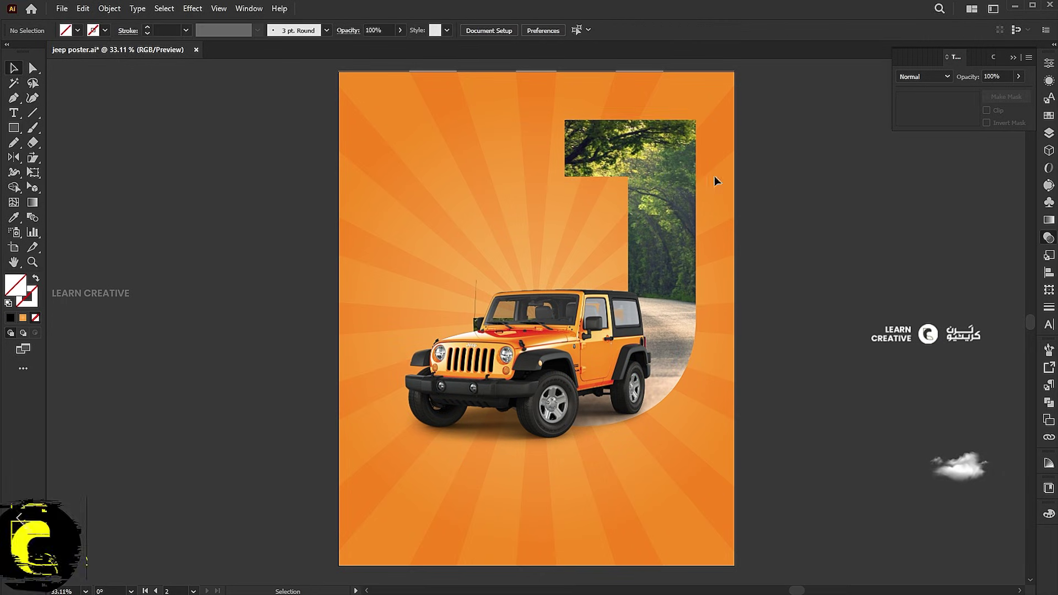
{"action": "key", "text": "v"}
{"action": "left_click", "coordinate": [664, 171]}
Apply a previewed Stylize > Inner Glow effect to the clipped forest-road J.
{"action": "left_click", "coordinate": [192, 8]}
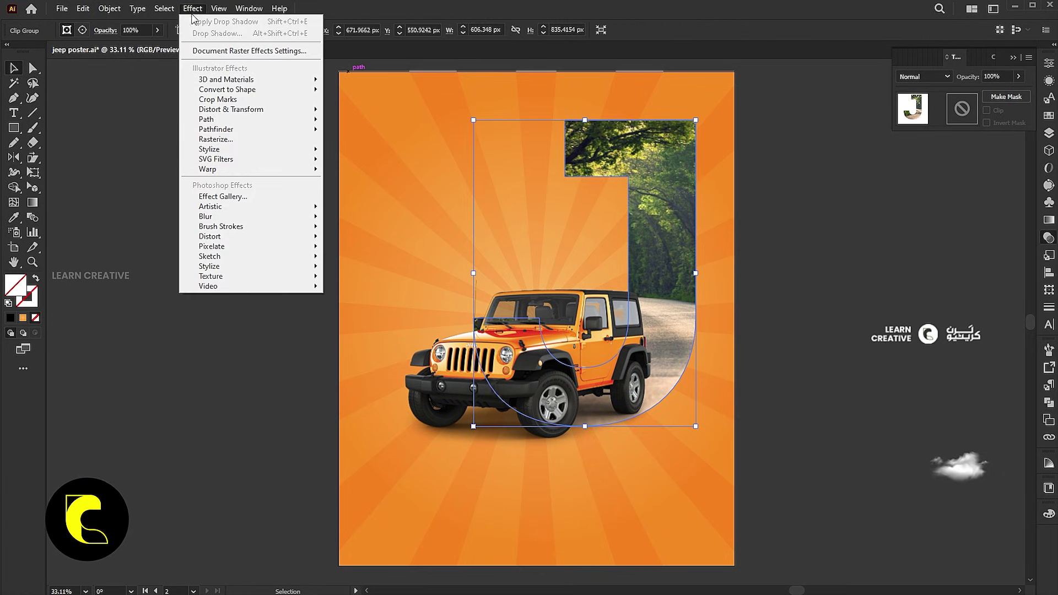
{"action": "mouse_move", "coordinate": [209, 149]}
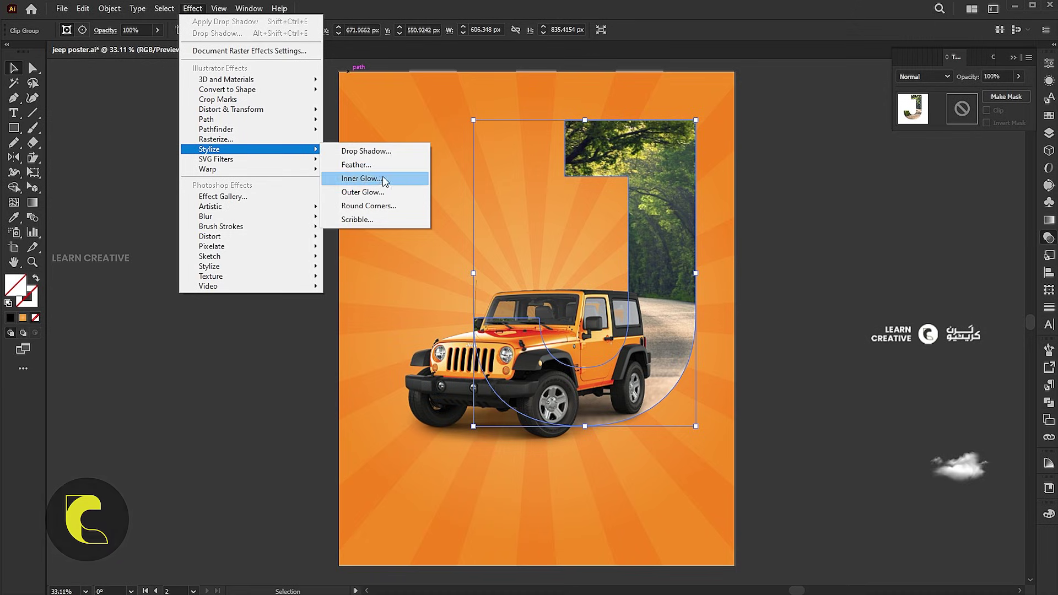
{"action": "left_click", "coordinate": [381, 179]}
{"action": "left_click_drag", "start_coordinate": [577, 173], "coordinate": [362, 159]}
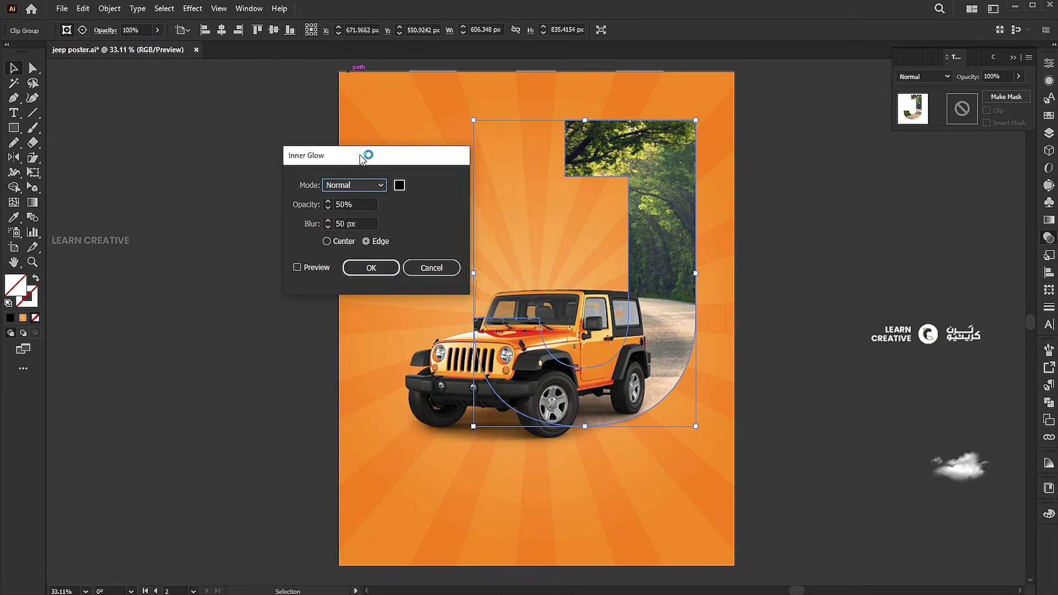
{"action": "left_click", "coordinate": [308, 267]}
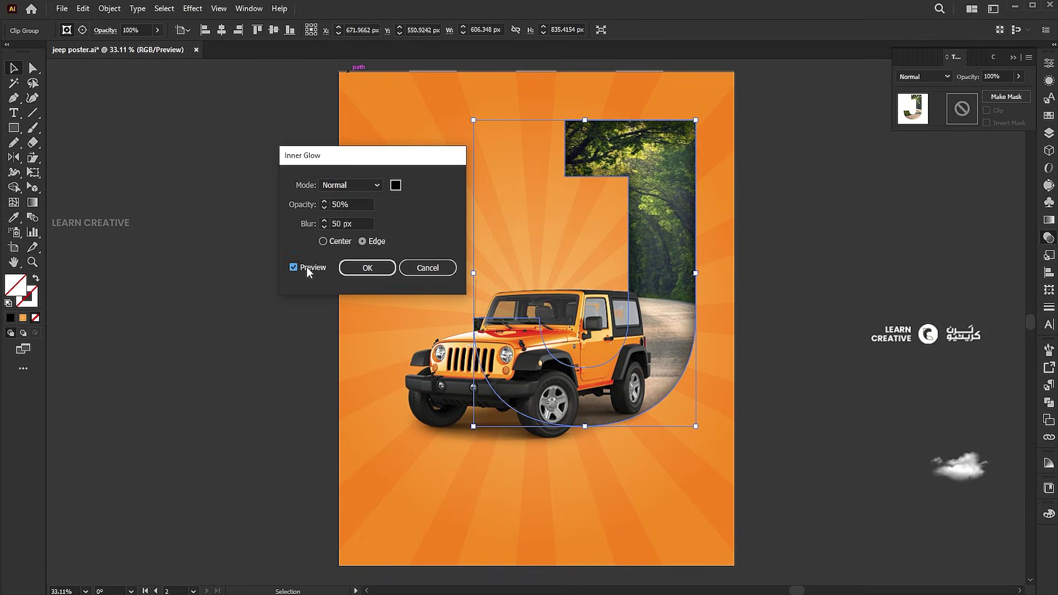
{"action": "left_click", "coordinate": [369, 268]}
{"action": "left_click", "coordinate": [832, 242]}
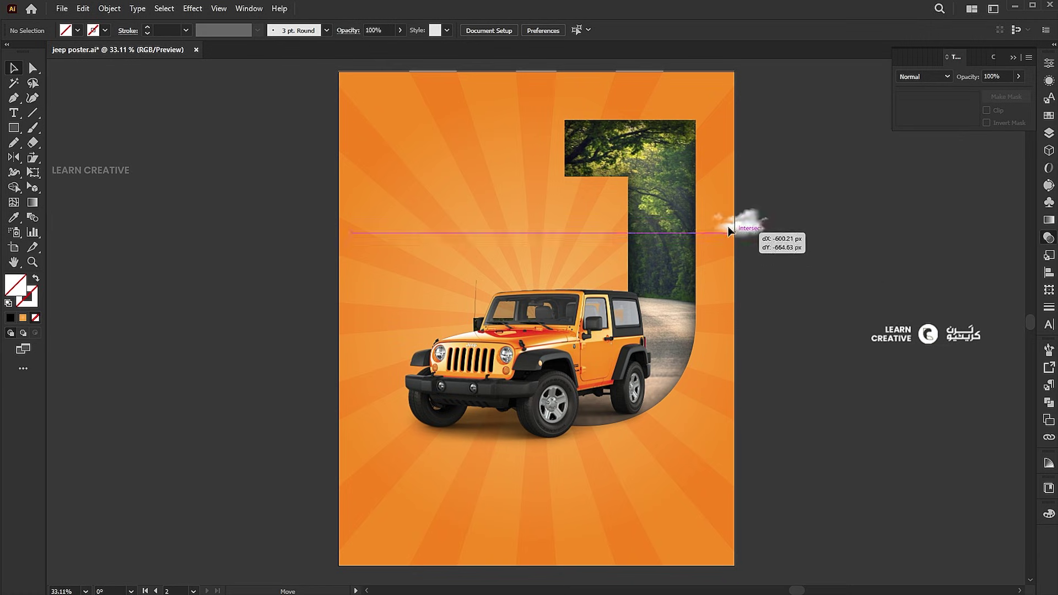
Drag a cloud onto the top of the J and enlarge it there.
{"action": "mouse_move", "coordinate": [956, 481]}
{"action": "left_mouse_down"}
{"action": "mouse_move", "coordinate": [662, 138]}
{"action": "mouse_move", "coordinate": [752, 168]}
{"action": "left_mouse_up"}
{"action": "left_click_drag", "start_coordinate": [680, 128], "coordinate": [629, 233]}
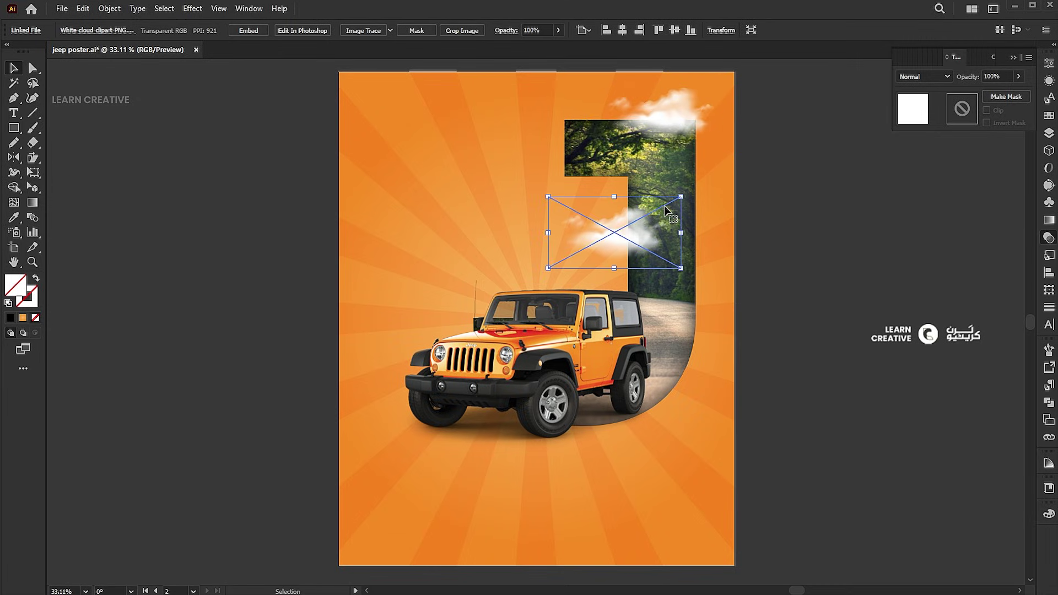
{"action": "left_click_drag", "start_coordinate": [681, 198], "coordinate": [679, 203]}
Place the white LEARN CREATIVE logo at the poster's bottom centre.
{"action": "left_click", "coordinate": [846, 279]}
{"action": "left_click_drag", "start_coordinate": [930, 336], "coordinate": [534, 543]}
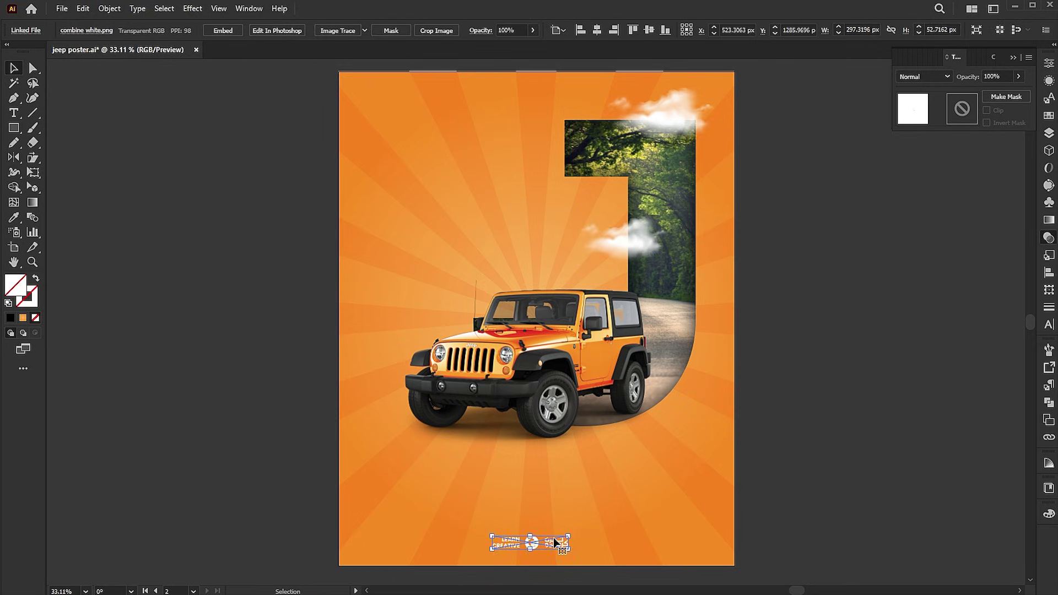
{"action": "left_click", "coordinate": [799, 303]}
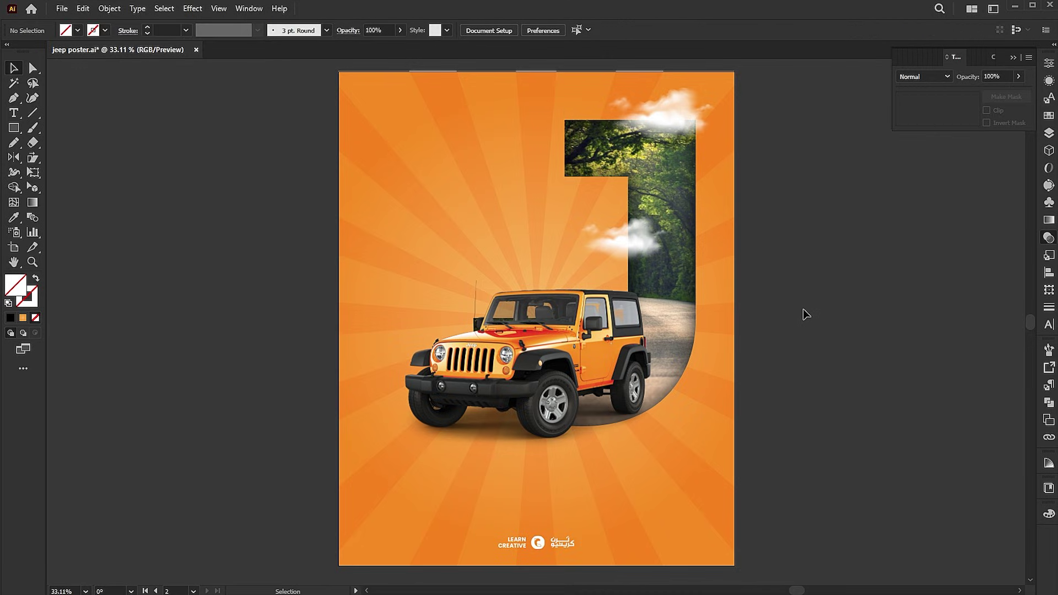
Add the headline text 'feel the power of' on the poster and enlarge it.
{"action": "left_click", "coordinate": [19, 114]}
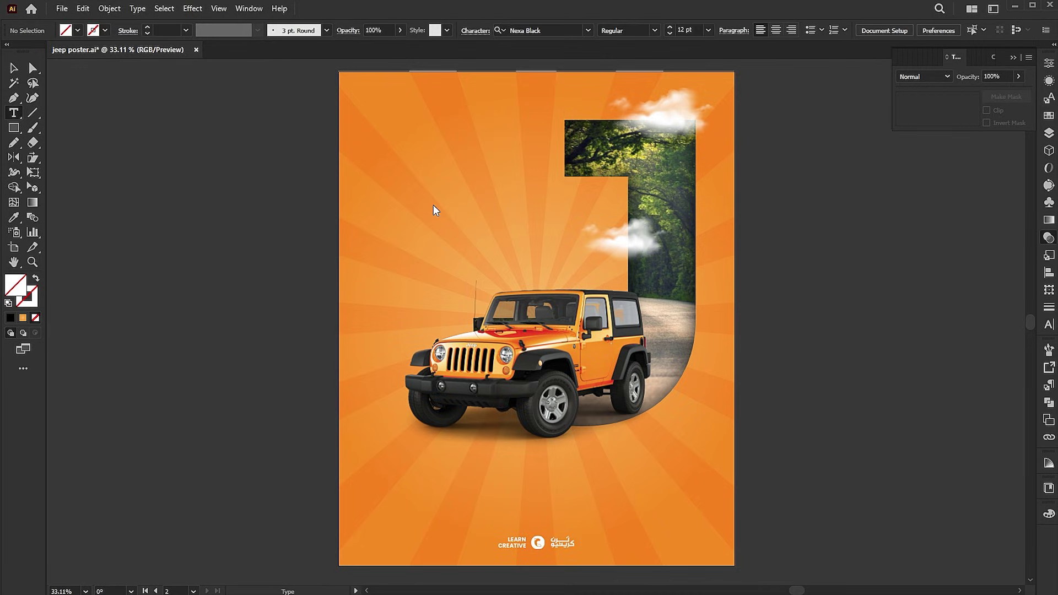
{"action": "left_click", "coordinate": [417, 197]}
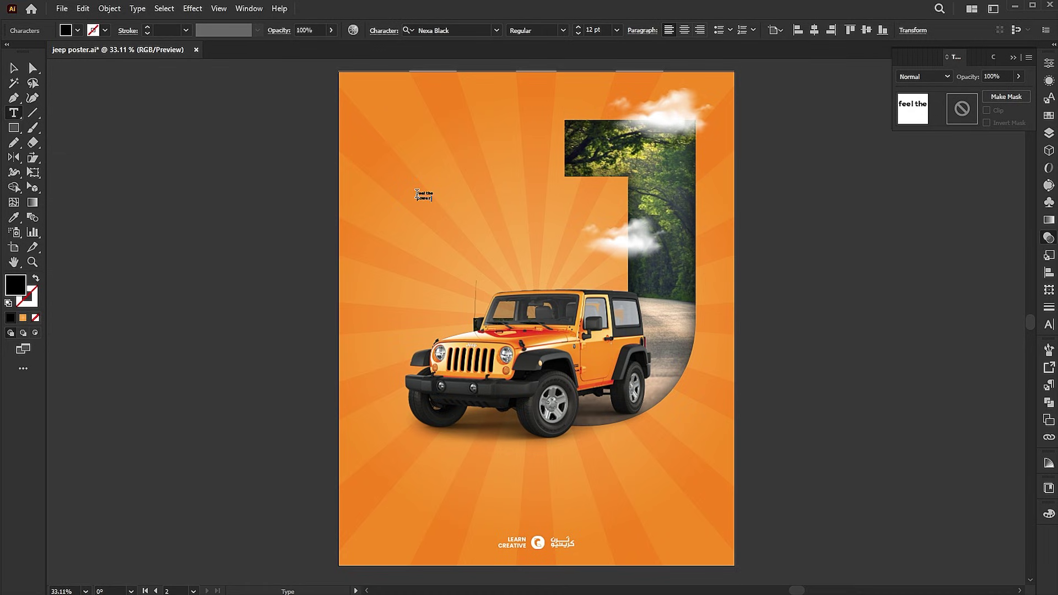
{"action": "key", "text": "Escape"}
{"action": "left_click_drag", "start_coordinate": [443, 202], "coordinate": [492, 231]}
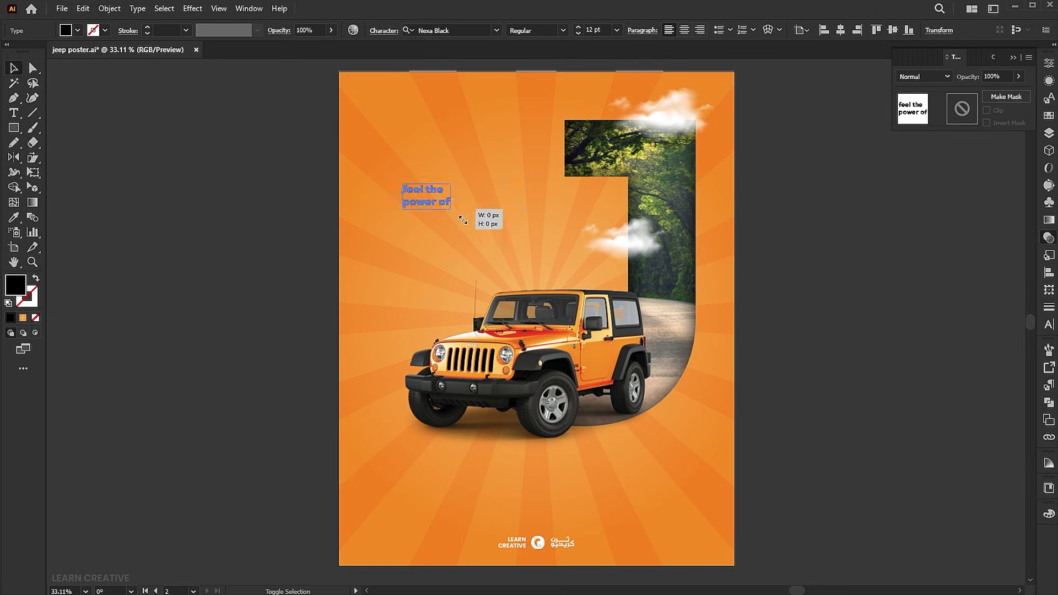
Change the headline to UPPERCASE with a white fill, then scale it down.
{"action": "left_click", "coordinate": [140, 11]}
{"action": "mouse_move", "coordinate": [169, 201]}
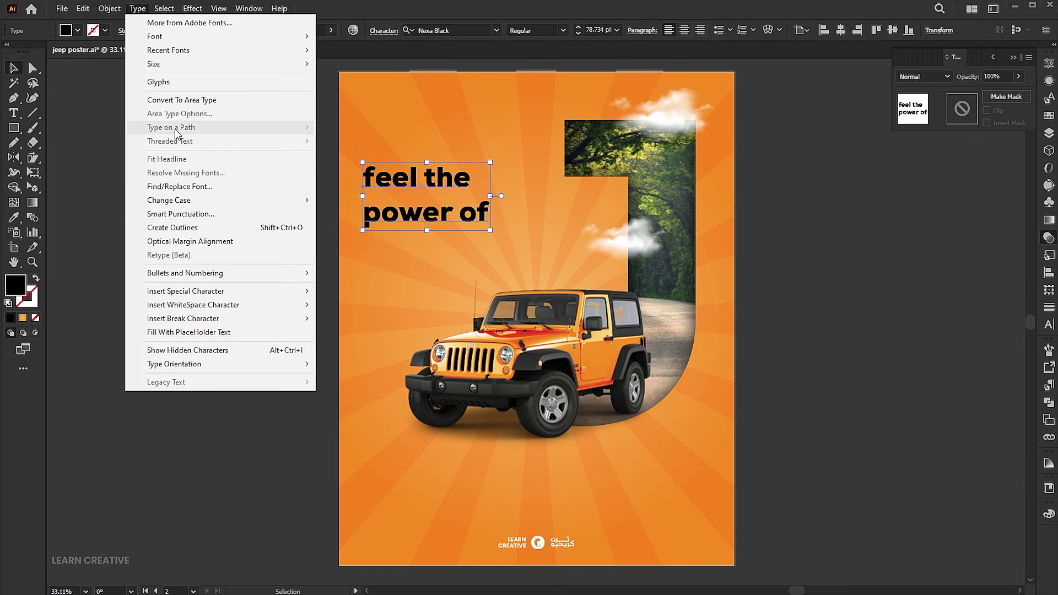
{"action": "left_click", "coordinate": [332, 201]}
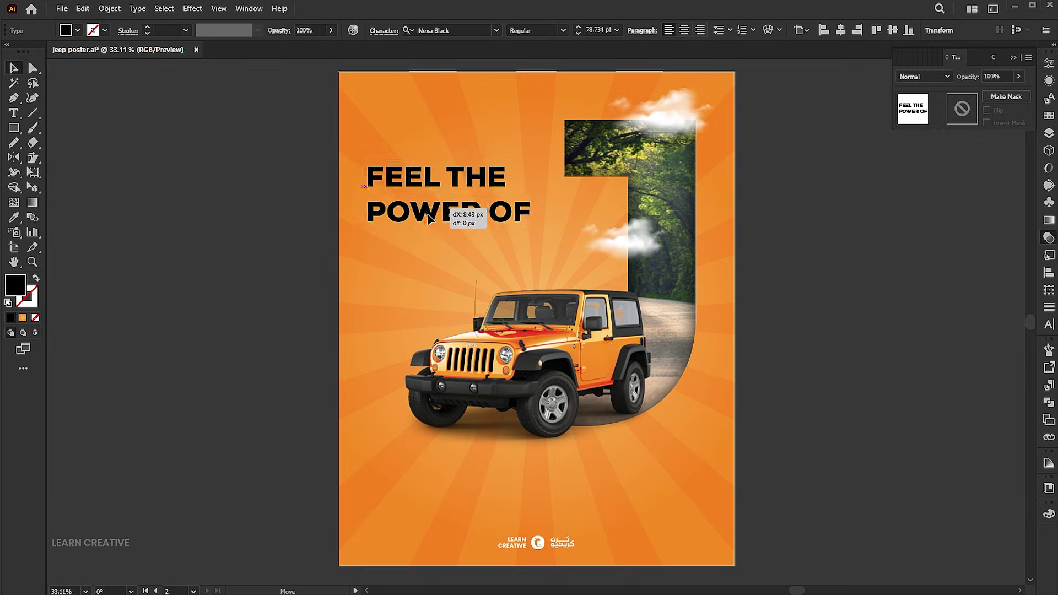
{"action": "left_click_drag", "start_coordinate": [439, 218], "coordinate": [454, 239]}
{"action": "double_click", "coordinate": [15, 286]}
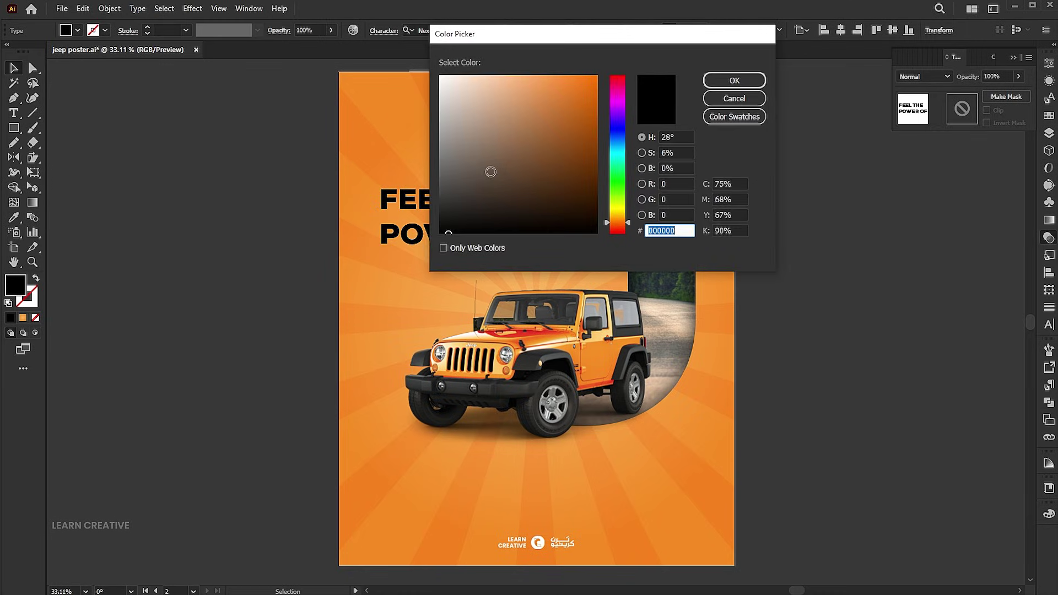
{"action": "left_click", "coordinate": [440, 76]}
{"action": "left_click", "coordinate": [749, 84]}
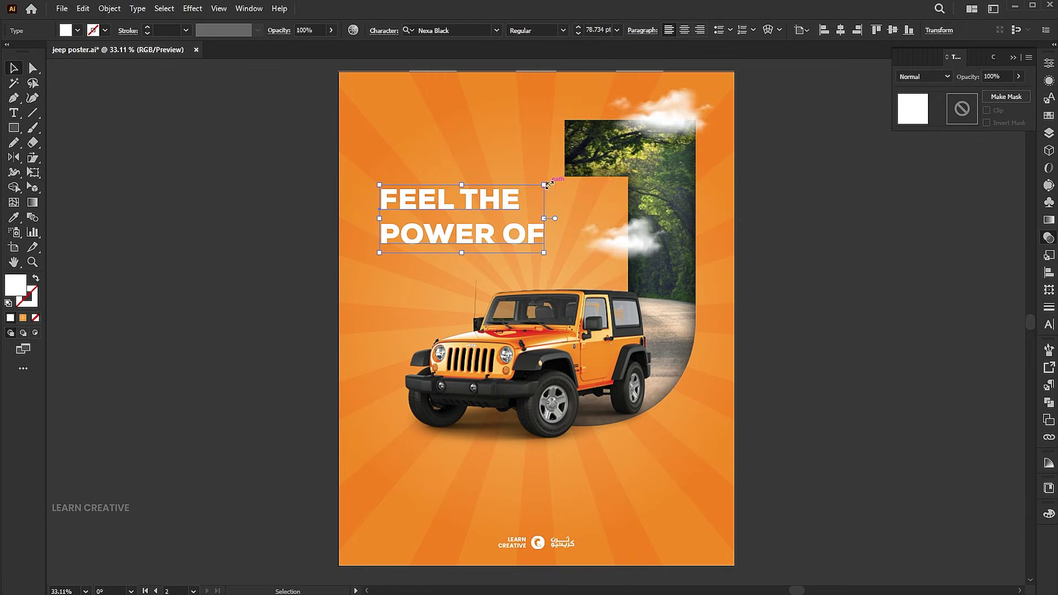
{"action": "mouse_move", "coordinate": [554, 186]}
{"action": "left_mouse_down"}
{"action": "mouse_move", "coordinate": [508, 193]}
{"action": "mouse_move", "coordinate": [503, 243]}
{"action": "left_mouse_up"}
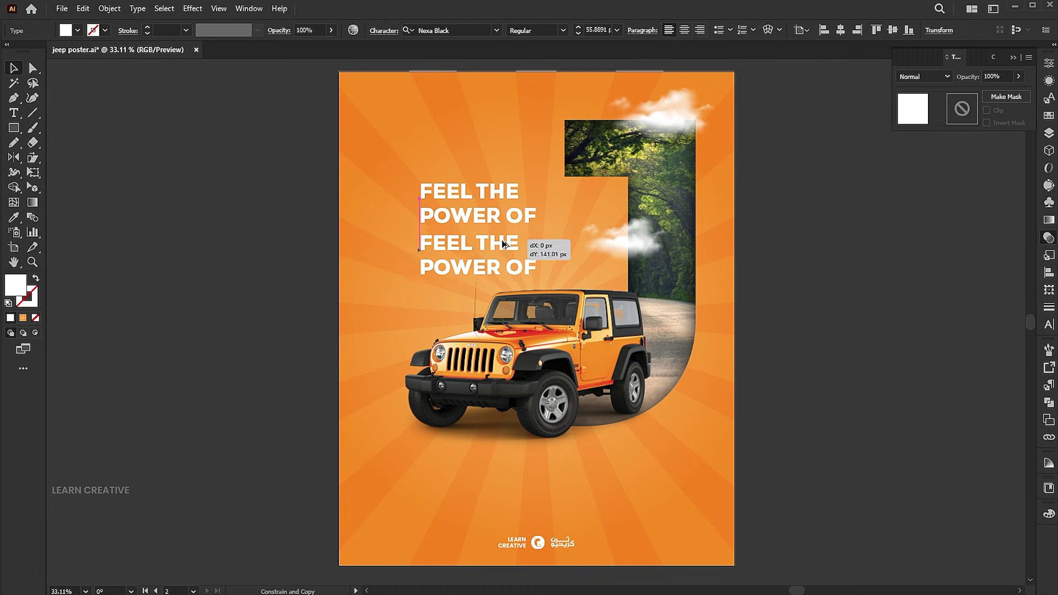
Turn the copied line into a large uppercase 'JEEP' aligned under the headline.
{"action": "double_click", "coordinate": [493, 244]}
{"action": "key", "text": "ctrl+a"}
{"action": "type", "text": "je"}
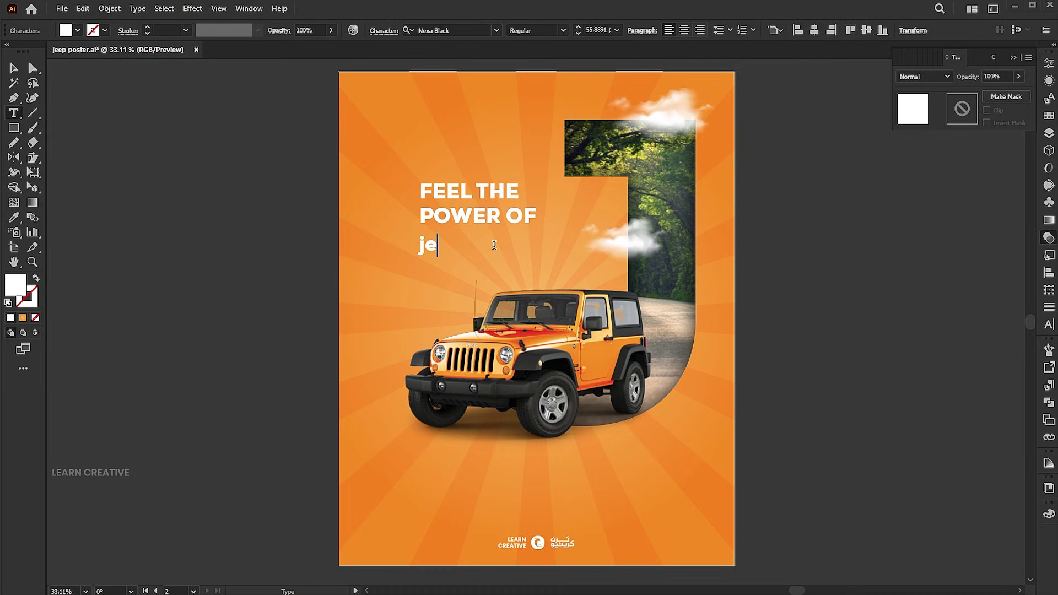
{"action": "key", "text": "Escape"}
{"action": "key", "text": "alt+t"}
{"action": "key", "text": "Return"}
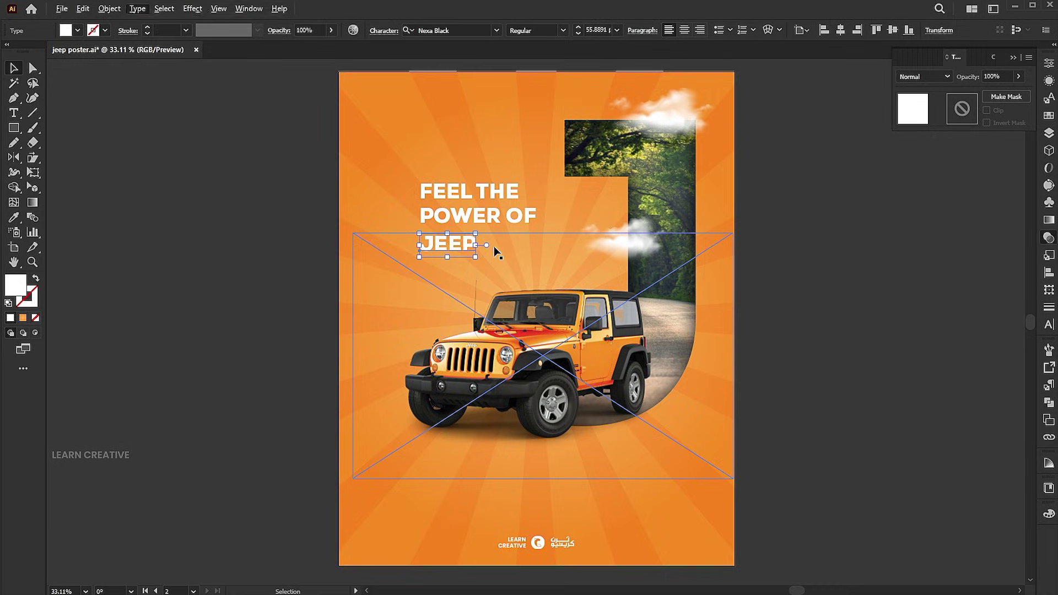
{"action": "left_click_drag", "start_coordinate": [478, 255], "coordinate": [625, 297]}
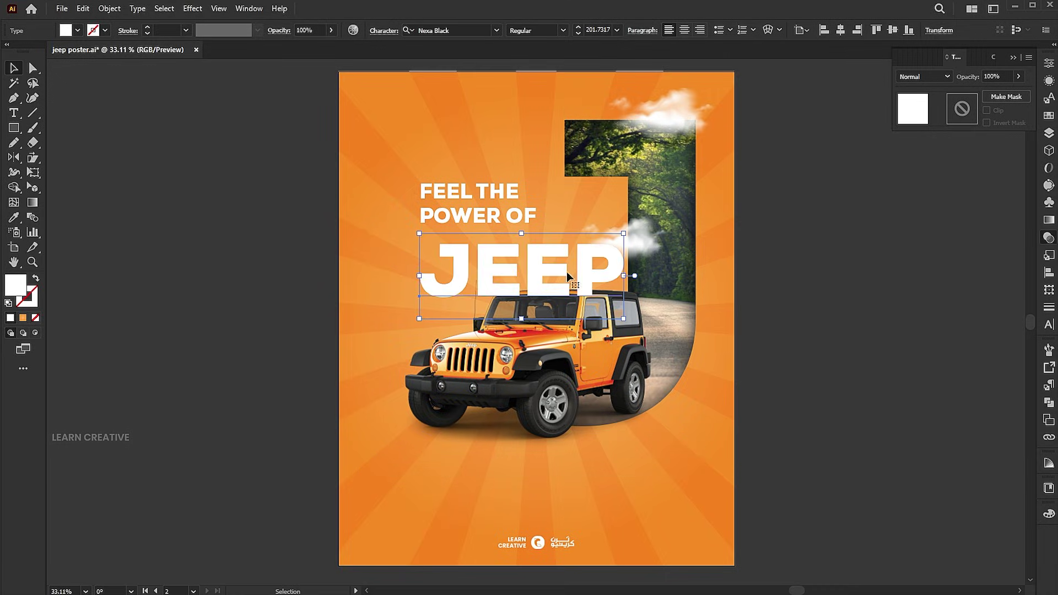
{"action": "left_click_drag", "start_coordinate": [549, 264], "coordinate": [540, 254]}
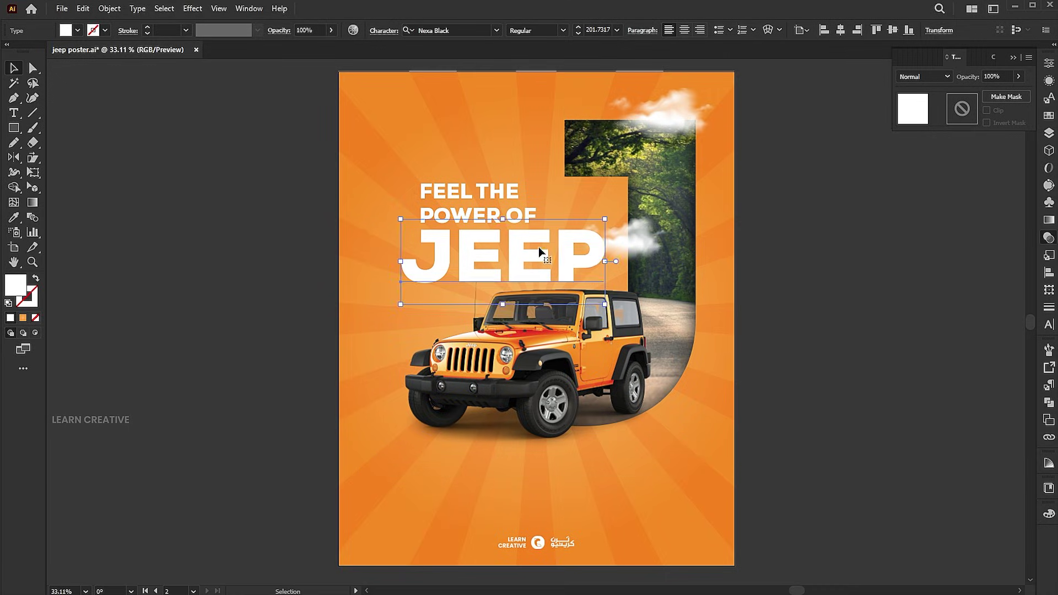
{"action": "left_click", "coordinate": [488, 201], "text": "shift"}
{"action": "left_click_drag", "start_coordinate": [468, 225], "coordinate": [459, 242]}
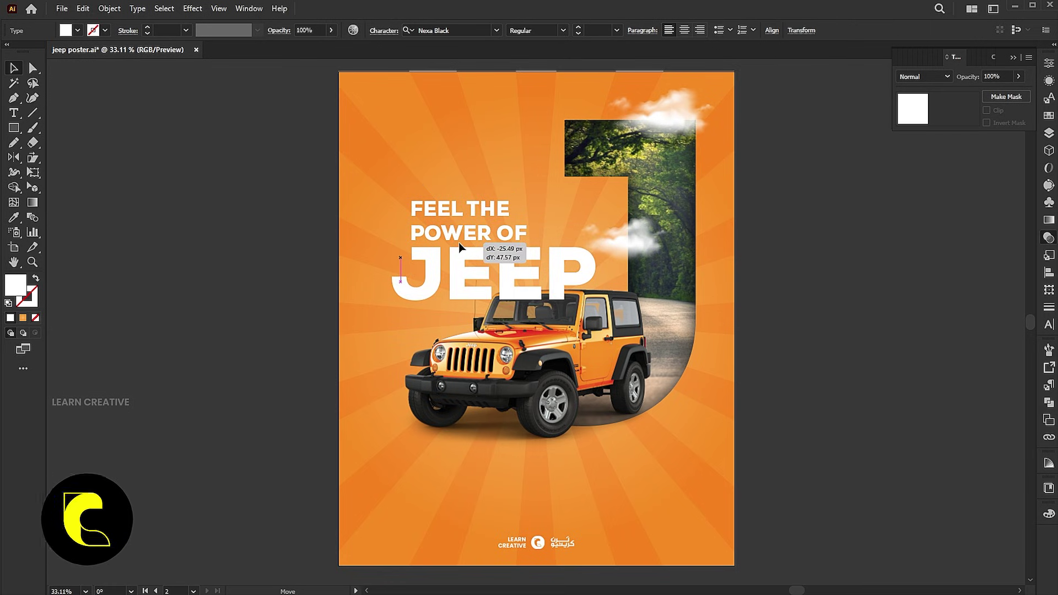
Bring the jeep image to the front, over the headline text.
{"action": "left_click", "coordinate": [526, 338]}
{"action": "right_click", "coordinate": [526, 349]}
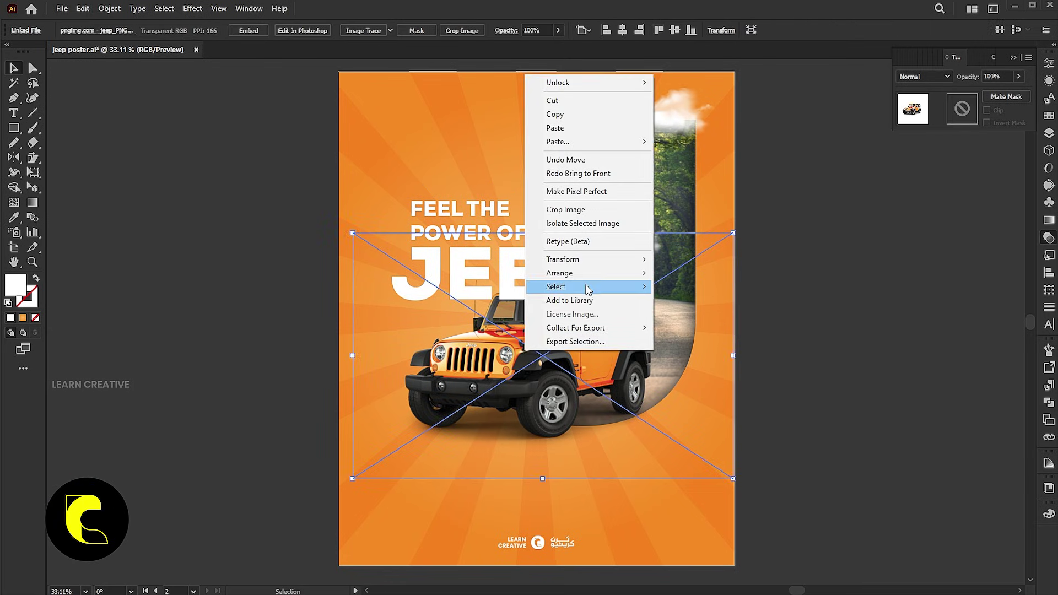
{"action": "left_click", "coordinate": [690, 274]}
{"action": "left_click", "coordinate": [851, 319]}
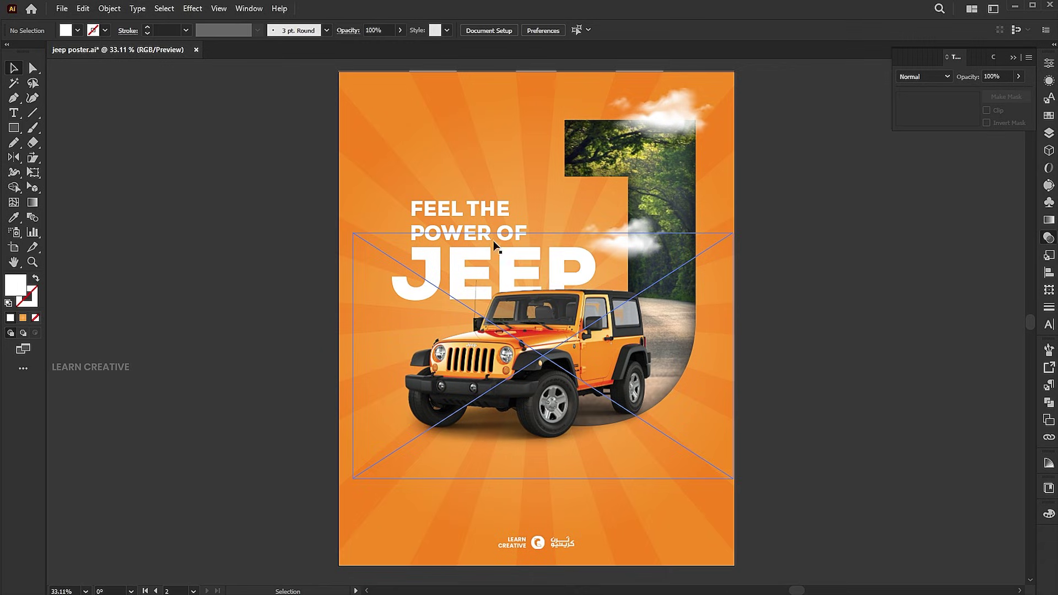
Centre 'FEEL THE POWER OF' above the JEEP word.
{"action": "left_click", "coordinate": [457, 220]}
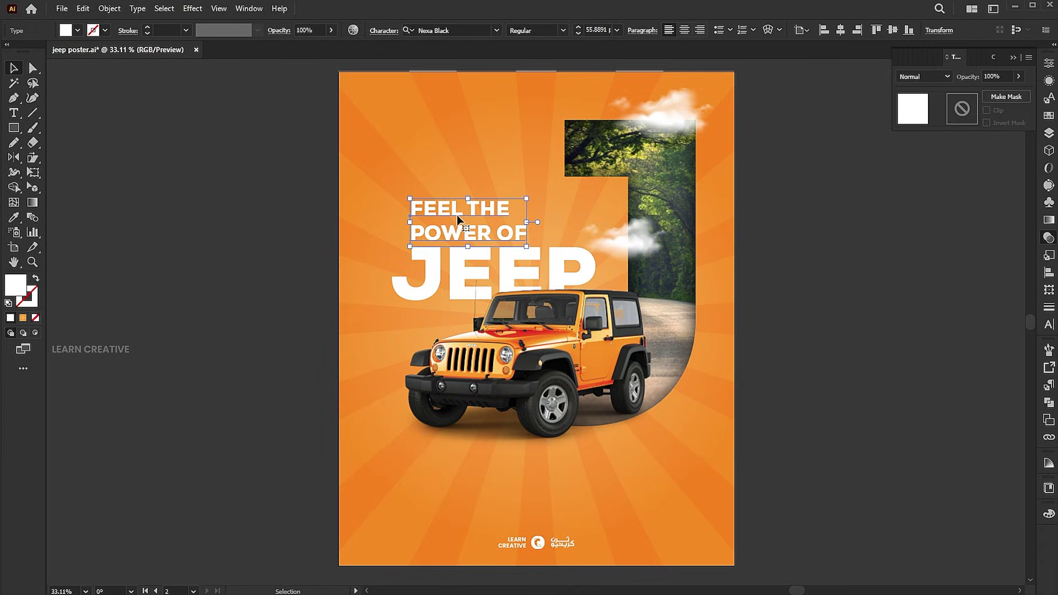
{"action": "key", "text": "ctrl+shift+a"}
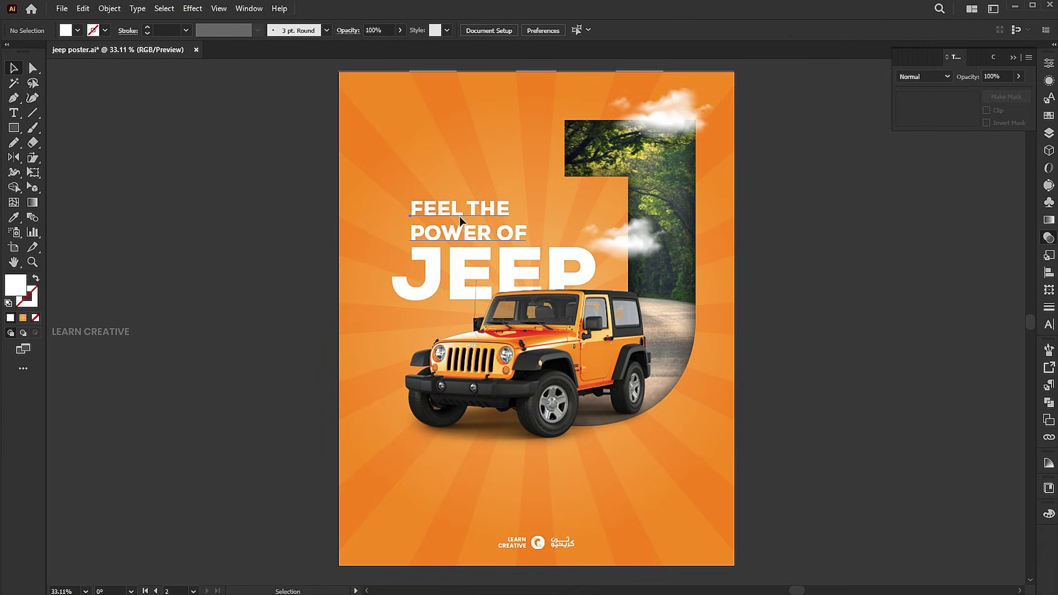
{"action": "left_click_drag", "start_coordinate": [460, 216], "coordinate": [461, 216]}
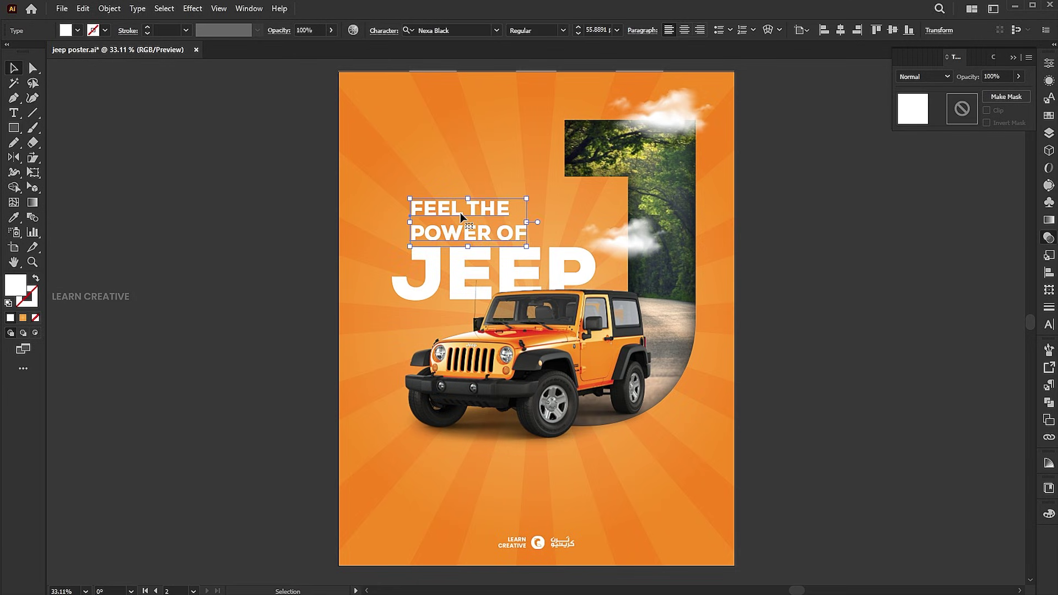
{"action": "left_click", "coordinate": [855, 412]}
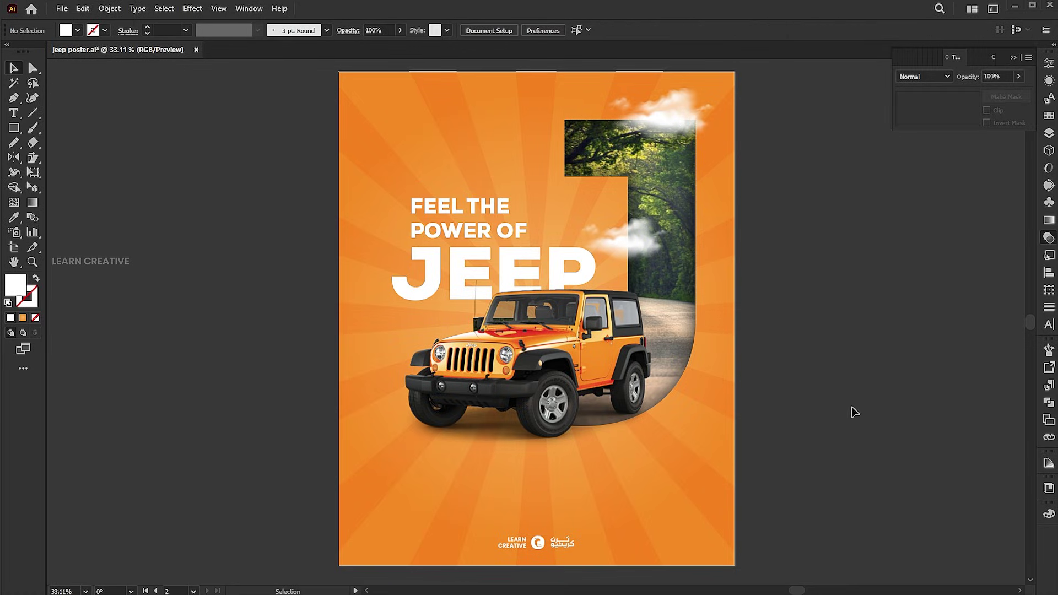
Paste the body copy into a text area across the poster bottom, Nexa Book, centred.
{"action": "key", "text": "t"}
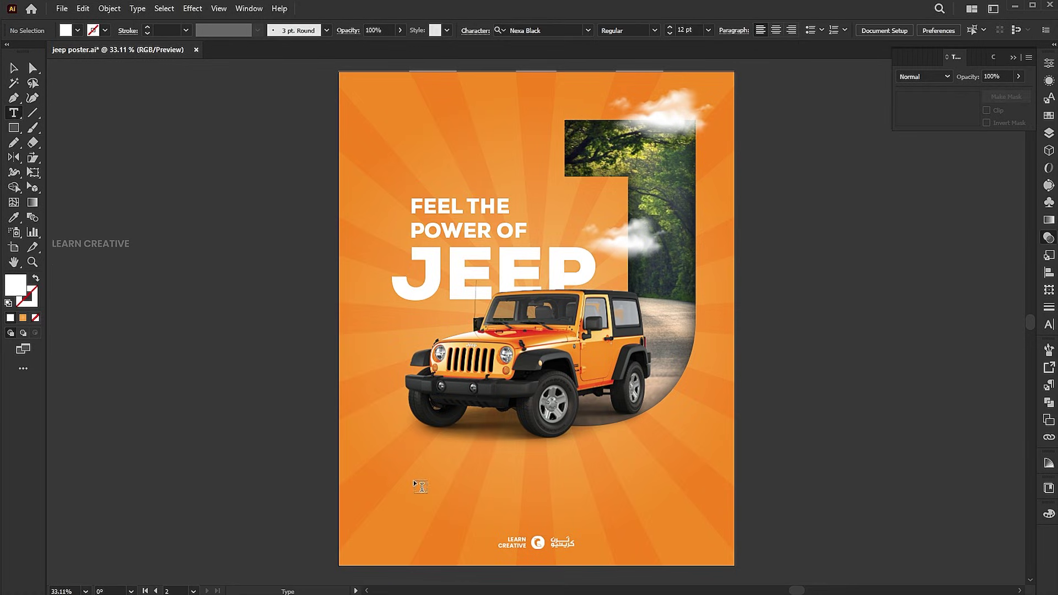
{"action": "left_click_drag", "start_coordinate": [407, 478], "coordinate": [700, 513]}
{"action": "key", "text": "ctrl+v"}
{"action": "key", "text": "Escape"}
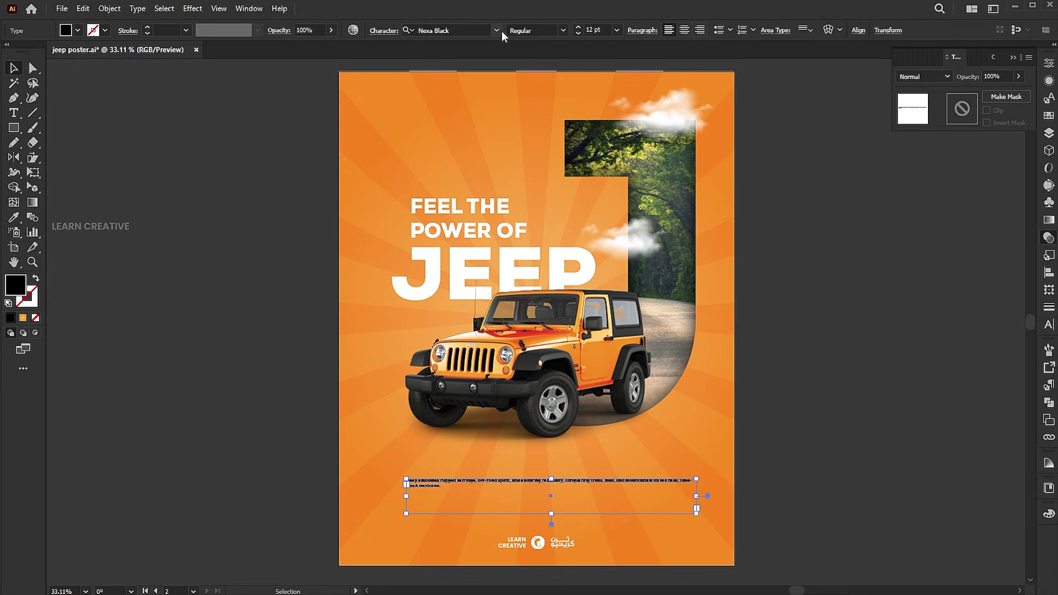
{"action": "left_click", "coordinate": [498, 31]}
{"action": "left_click", "coordinate": [477, 110]}
{"action": "left_click", "coordinate": [684, 30]}
{"action": "left_click", "coordinate": [147, 298]}
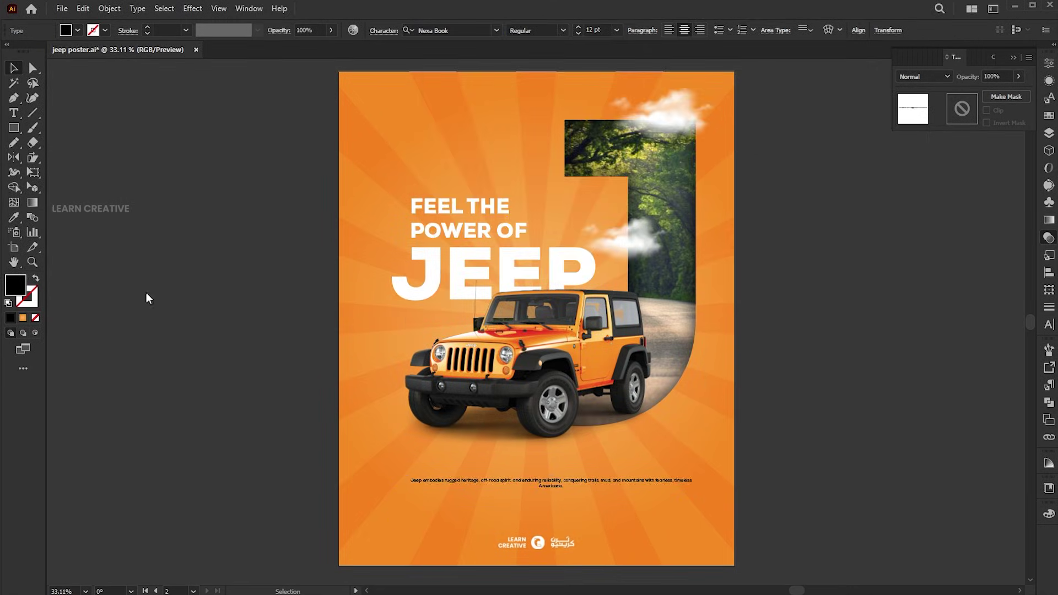
Make the body text white at 14 pt and move it down above the logo.
{"action": "double_click", "coordinate": [15, 285]}
{"action": "left_click", "coordinate": [434, 73]}
{"action": "left_click", "coordinate": [739, 83]}
{"action": "left_click", "coordinate": [597, 31]}
{"action": "type", "text": "14"}
{"action": "key", "text": "Return"}
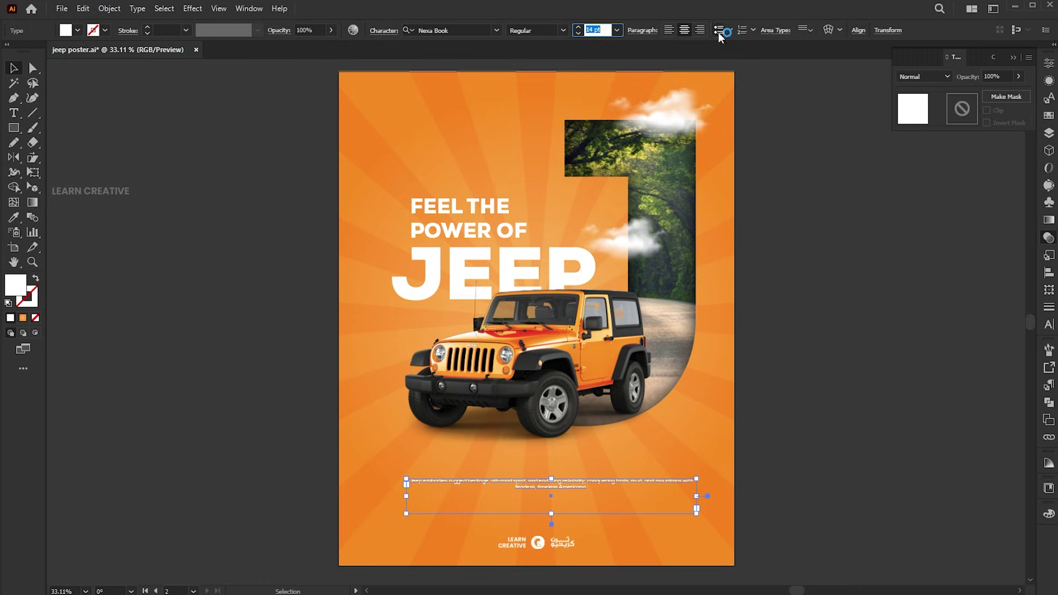
{"action": "key", "text": "Escape"}
{"action": "left_click_drag", "start_coordinate": [556, 489], "coordinate": [552, 519]}
{"action": "left_click", "coordinate": [926, 406]}
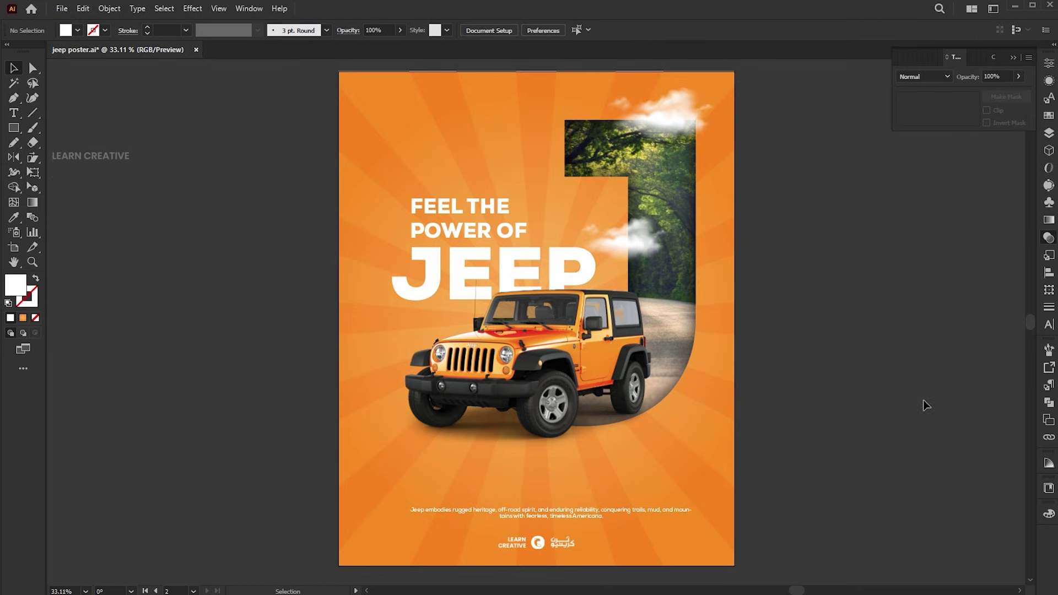